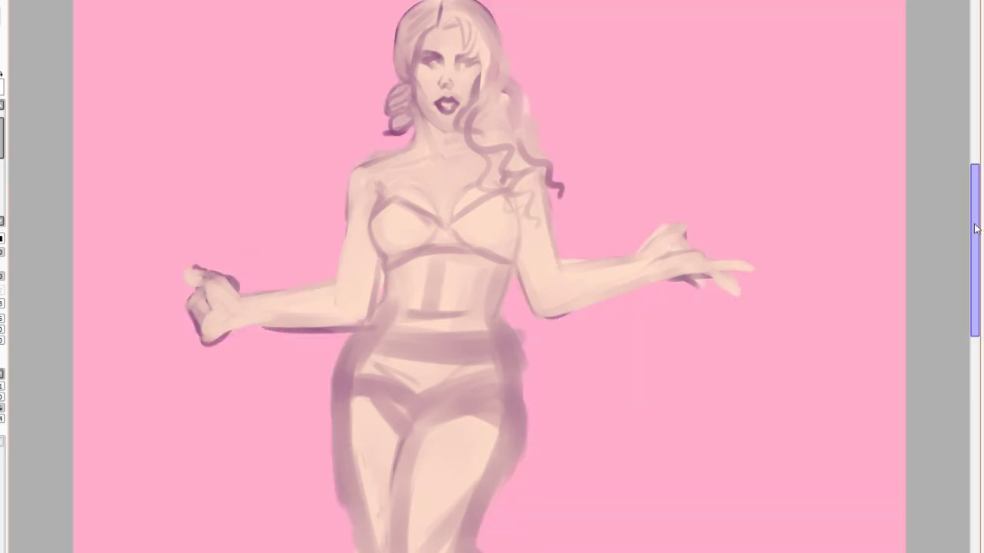
scroll(976, 229, "down", 3)
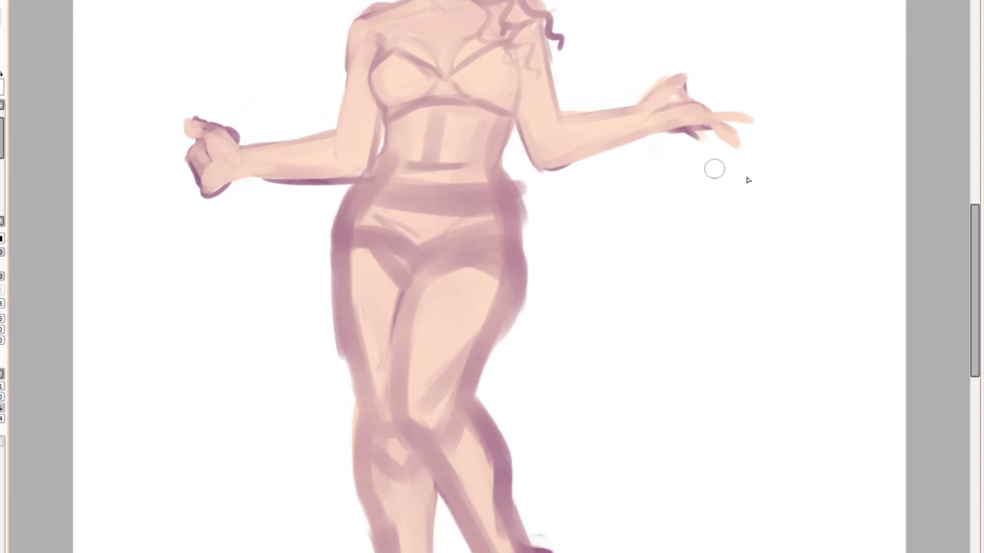
scroll(964, 288, "up", 3)
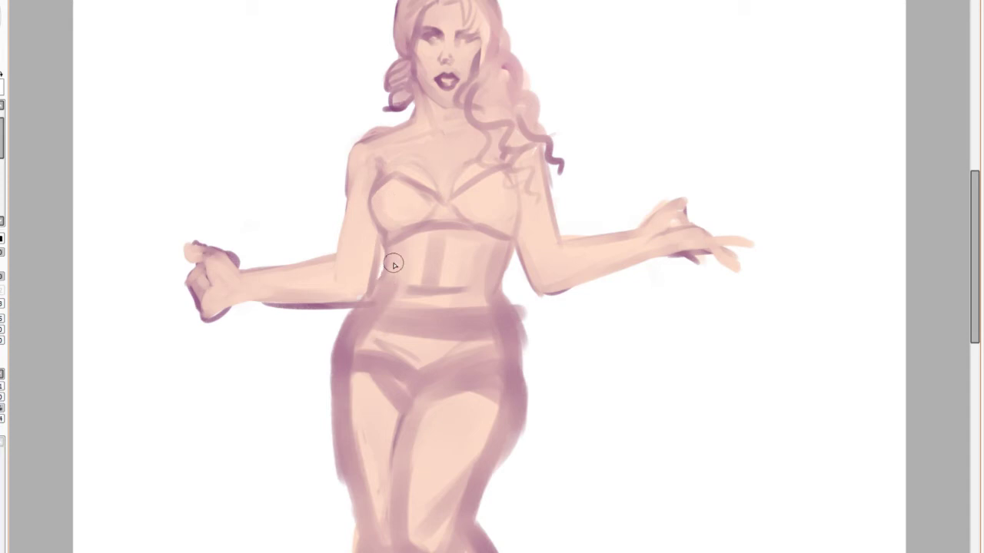
mouse_move(391, 259)
left_mouse_down()
mouse_move(395, 295)
mouse_move(395, 265)
left_mouse_up()
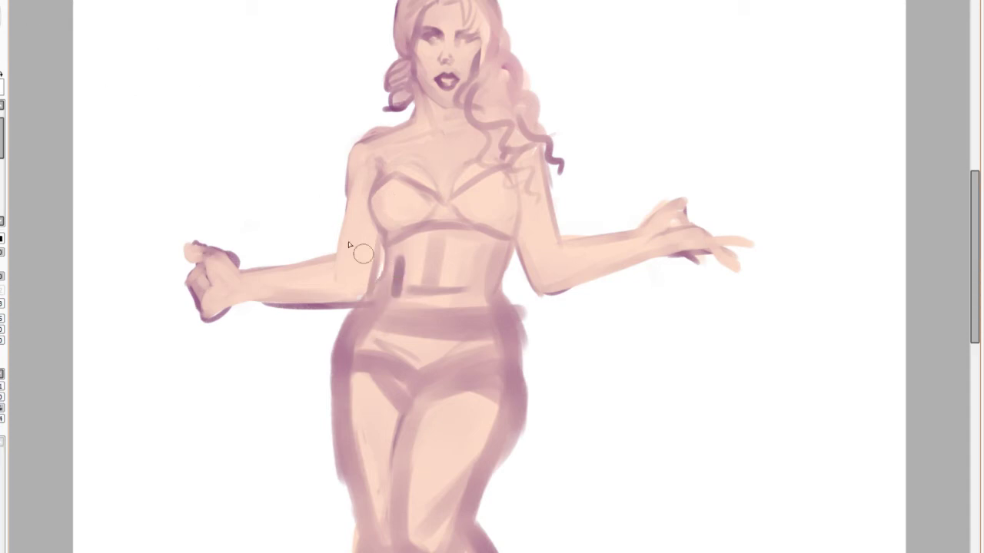
key("ctrl+z")
key("ctrl+z")
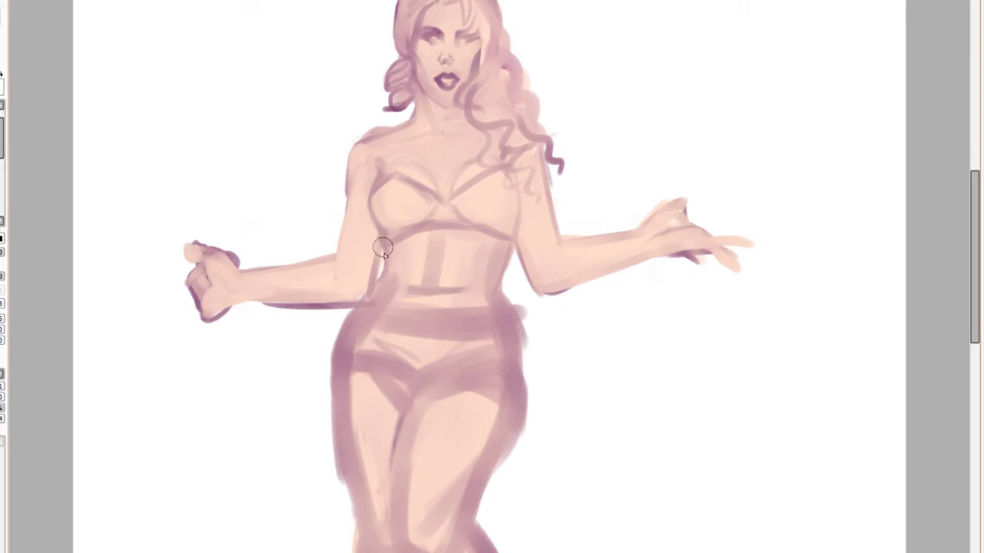
Step: Paint a darker purple waistband curving across the waist and define the hip contours on both sides
left_click_drag(382, 279, 348, 320)
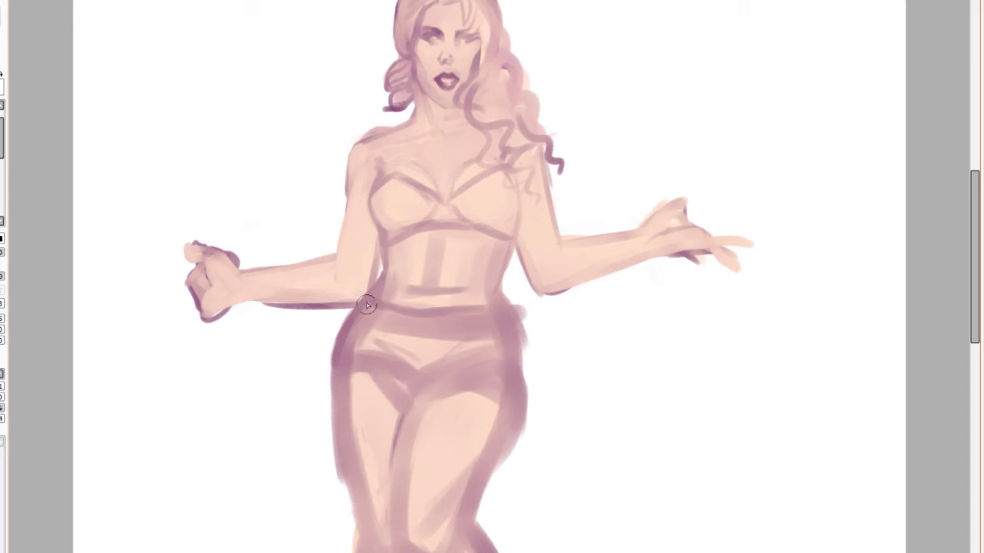
left_click_drag(439, 308, 470, 300)
mouse_move(380, 303)
left_mouse_down()
mouse_move(439, 310)
mouse_move(502, 285)
mouse_move(519, 363)
left_mouse_up()
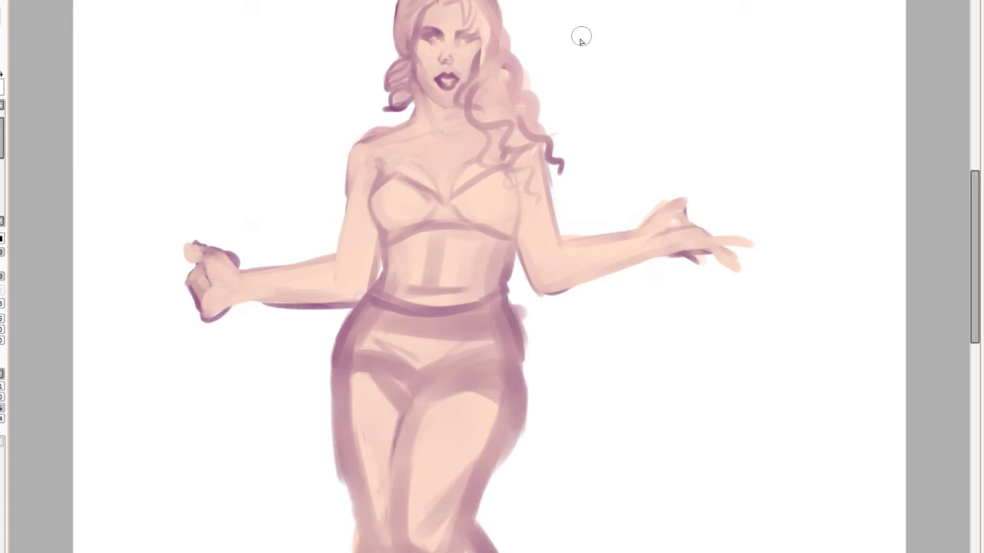
Step: Handwrite "hello I'm in Progress" in purple on three lines in the white space beside the figure's head
mouse_move(552, 62)
left_mouse_down()
mouse_move(564, 35)
mouse_move(582, 66)
mouse_move(603, 52)
mouse_move(619, 73)
mouse_move(629, 55)
left_mouse_up()
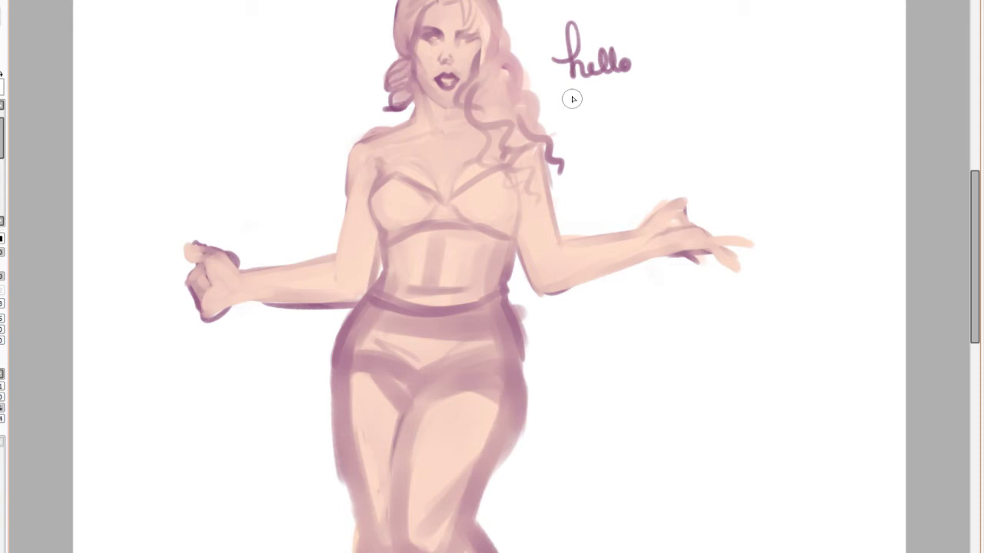
mouse_move(572, 99)
left_mouse_down()
mouse_move(580, 90)
mouse_move(584, 116)
mouse_move(598, 107)
mouse_move(592, 87)
mouse_move(638, 108)
left_mouse_up()
mouse_move(580, 135)
left_mouse_down()
mouse_move(582, 149)
mouse_move(648, 132)
mouse_move(680, 137)
left_mouse_up()
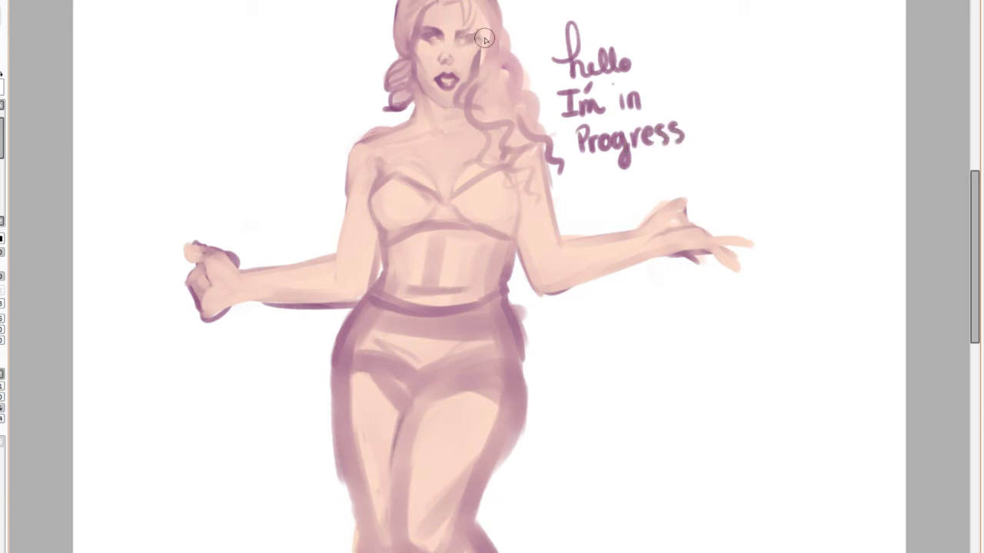
Step: Touch up the hair beside the face and darken the edge lines of the bra and the briefs' leg openings
mouse_move(484, 38)
left_mouse_down()
mouse_move(471, 40)
mouse_move(476, 23)
mouse_move(482, 33)
left_mouse_up()
mouse_move(466, 108)
left_mouse_down()
mouse_move(486, 76)
mouse_move(503, 110)
left_mouse_up()
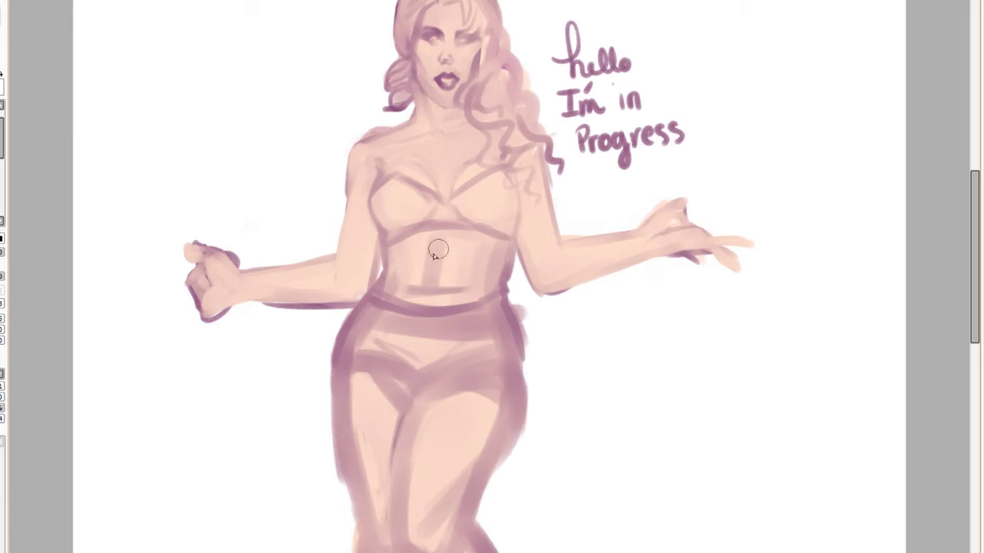
mouse_move(464, 210)
left_mouse_down()
mouse_move(496, 222)
mouse_move(508, 211)
left_mouse_up()
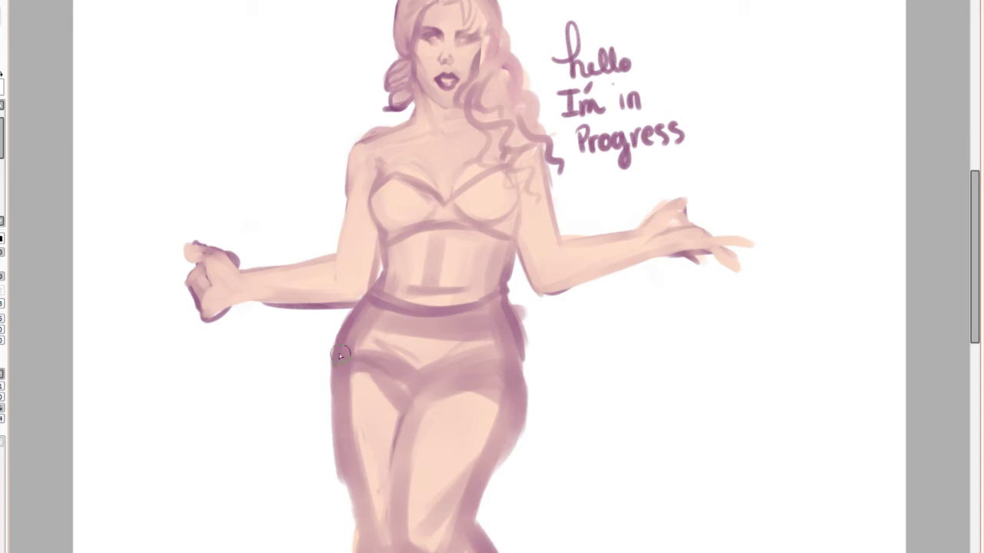
mouse_move(347, 355)
left_mouse_down()
mouse_move(420, 390)
mouse_move(466, 358)
mouse_move(514, 360)
mouse_move(497, 465)
left_mouse_up()
left_click_drag(517, 391, 467, 501)
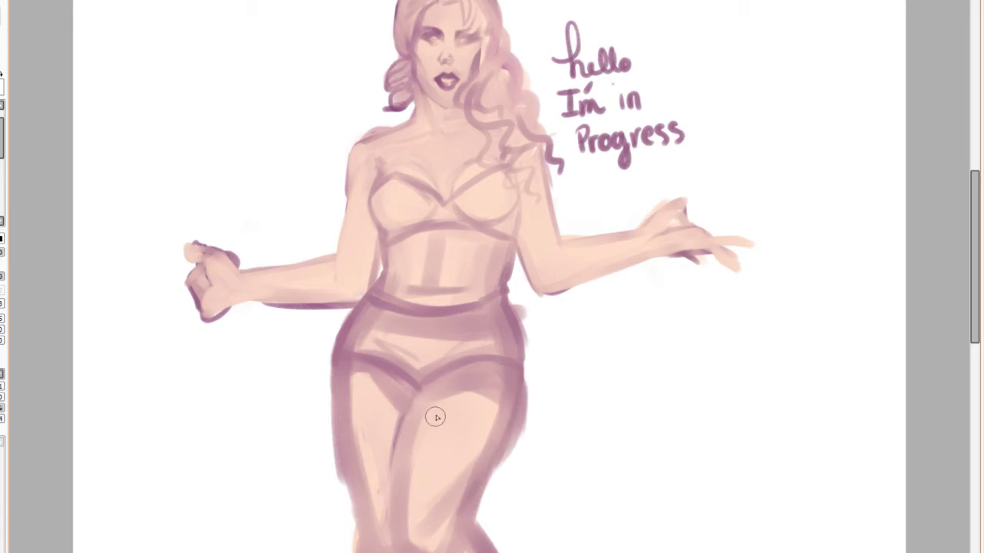
Step: Paint a purple stocking band around the front thigh with a garter strap up to the briefs, and define the inner thigh line
mouse_move(397, 453)
left_mouse_down()
mouse_move(448, 422)
mouse_move(477, 470)
left_mouse_up()
mouse_move(395, 464)
left_mouse_down()
mouse_move(429, 454)
mouse_move(475, 483)
left_mouse_up()
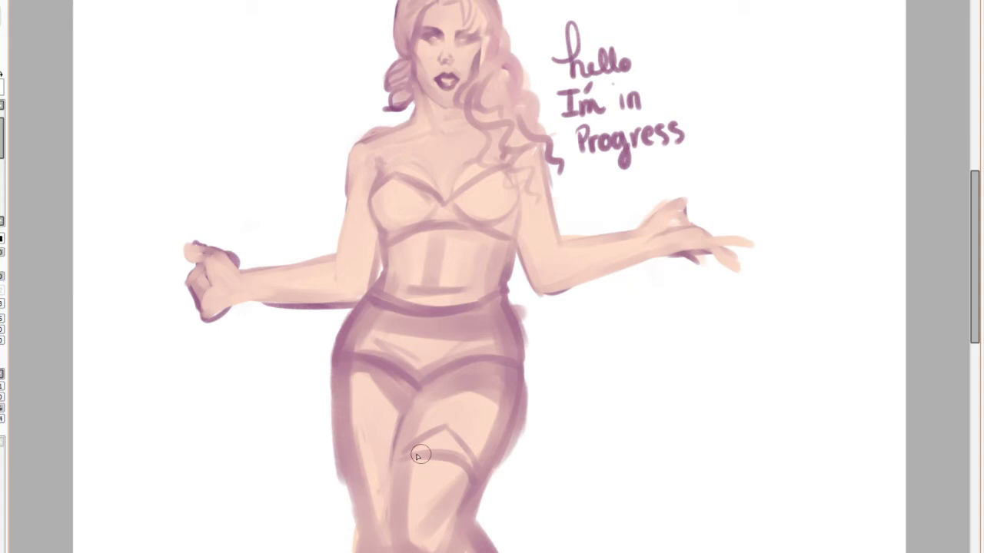
left_click_drag(441, 425, 384, 453)
left_click_drag(465, 373, 387, 497)
left_click_drag(406, 411, 390, 538)
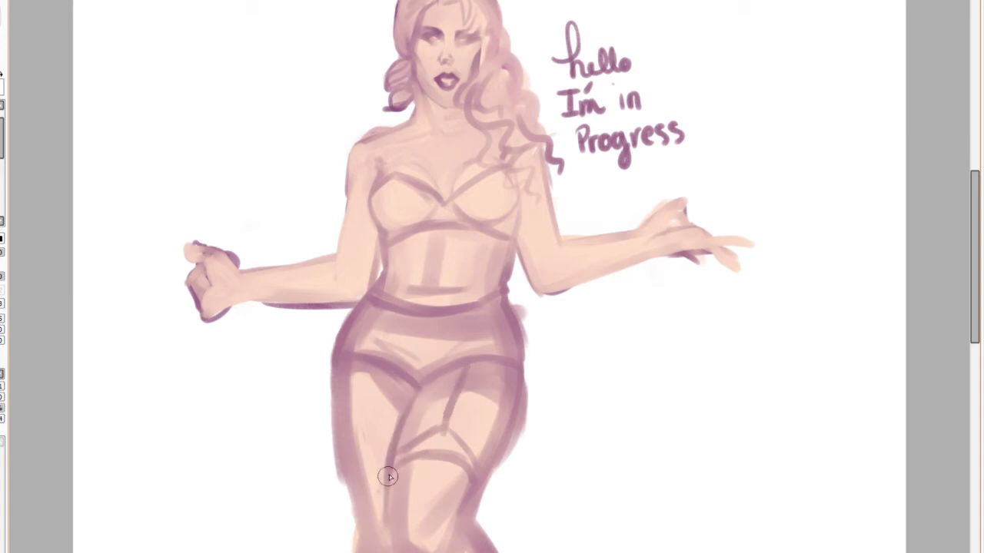
mouse_move(388, 477)
left_mouse_down()
mouse_move(442, 430)
mouse_move(405, 455)
left_mouse_up()
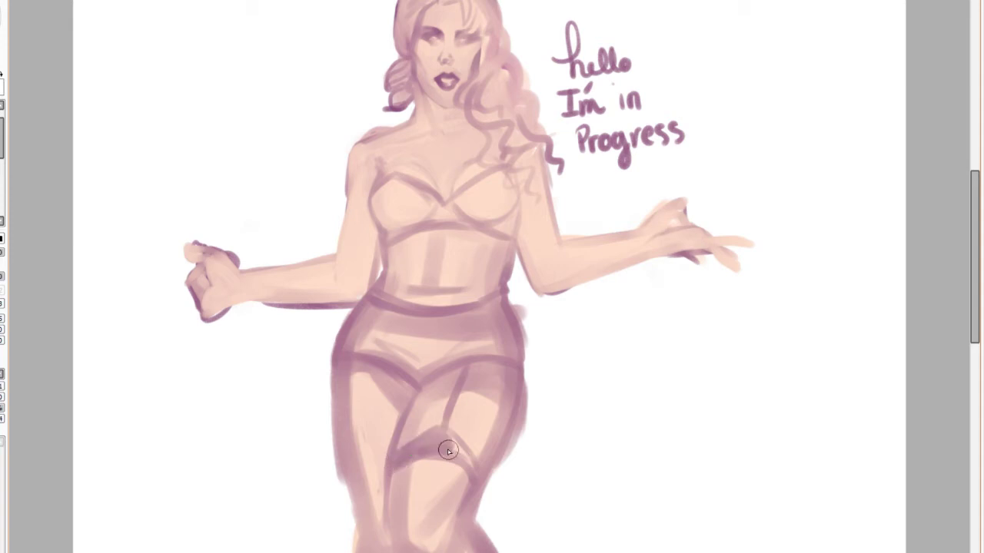
mouse_move(441, 439)
left_mouse_down()
mouse_move(439, 449)
mouse_move(460, 446)
mouse_move(477, 474)
left_mouse_up()
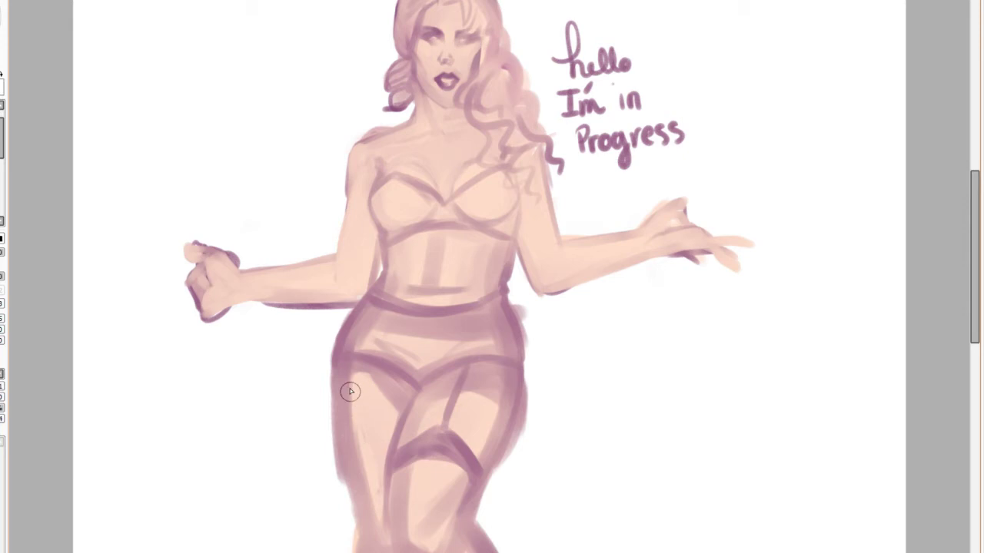
Step: Paint the matching garter strap and stocking band on the rear thigh and darken that leg's outer contour
mouse_move(369, 371)
left_mouse_down()
mouse_move(369, 458)
mouse_move(369, 449)
mouse_move(357, 464)
mouse_move(378, 455)
left_mouse_up()
left_click_drag(345, 486, 384, 468)
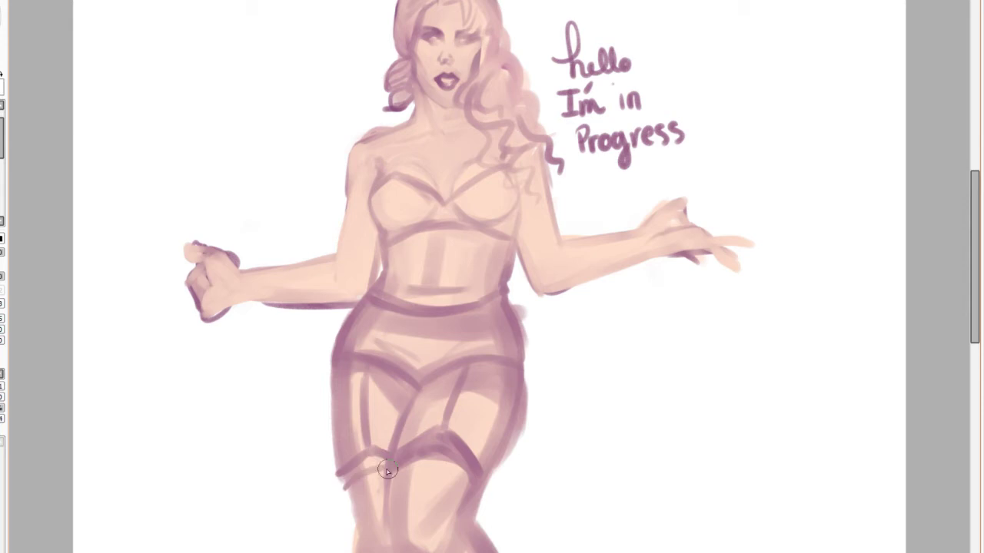
left_click_drag(331, 365, 344, 487)
left_click_drag(331, 415, 356, 523)
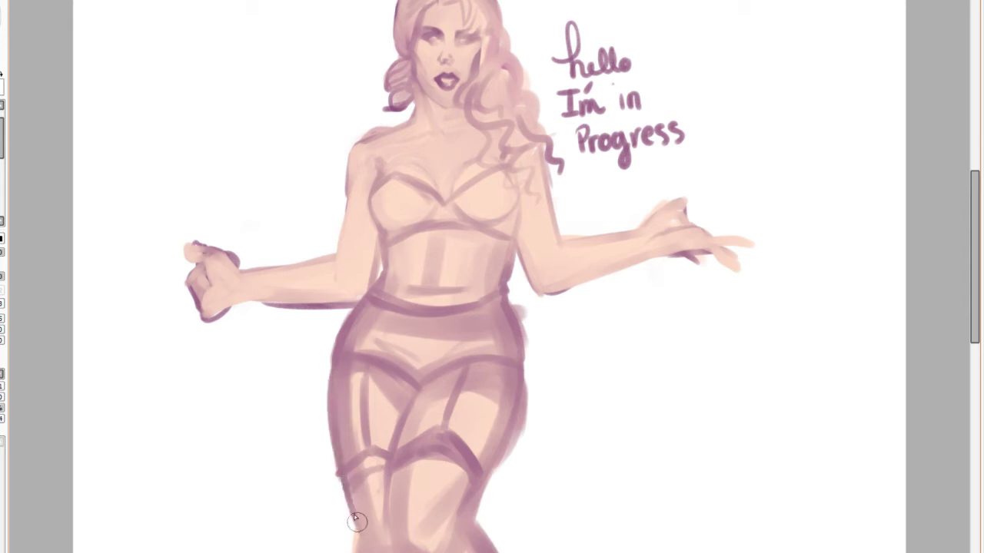
mouse_move(348, 485)
left_mouse_down()
mouse_move(383, 467)
mouse_move(361, 466)
mouse_move(371, 460)
mouse_move(368, 365)
left_mouse_up()
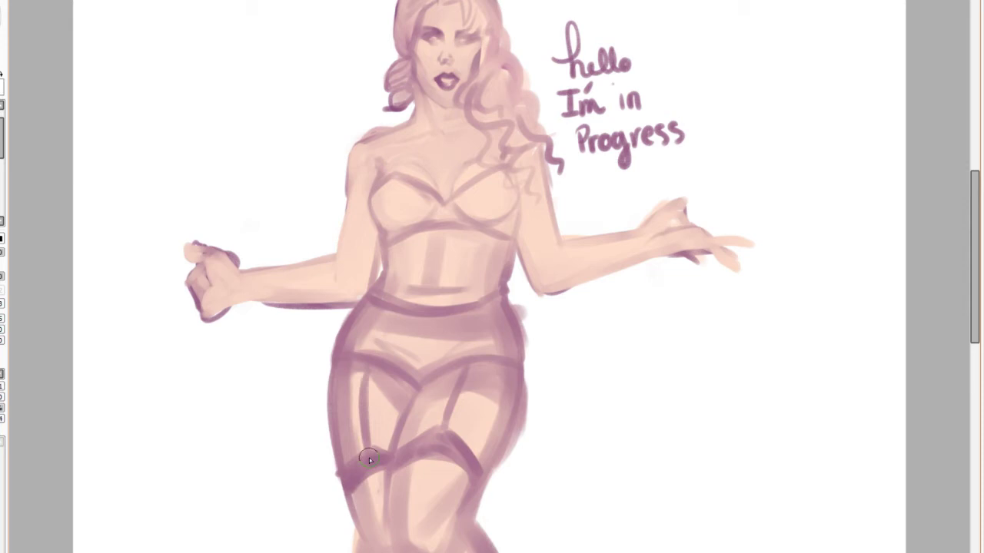
left_click_drag(368, 457, 367, 359)
Step: Clean up the rough outer edge of the front leg's hip, thigh and calf into a smooth contour
key("Page_Down")
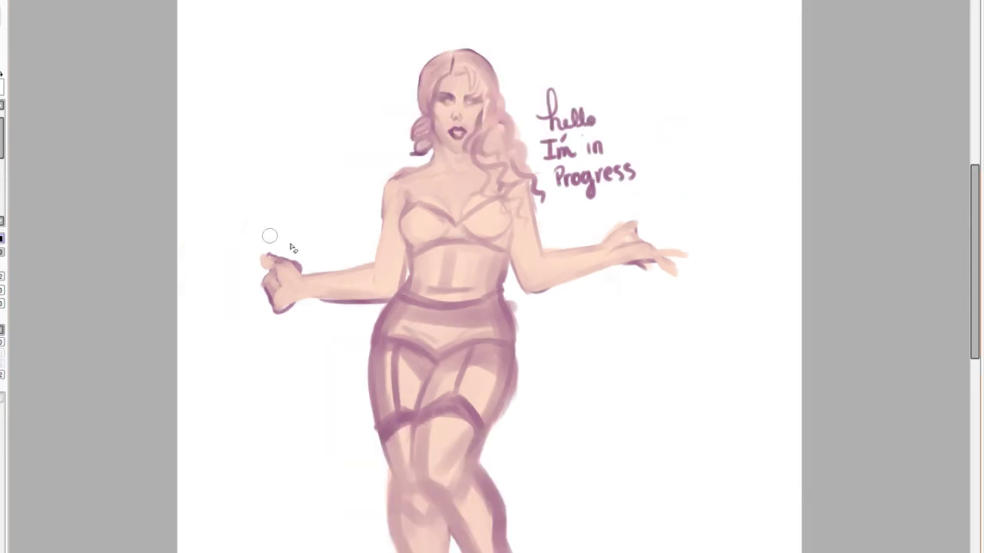
mouse_move(504, 335)
left_mouse_down()
mouse_move(520, 396)
mouse_move(478, 452)
left_mouse_up()
mouse_move(505, 407)
left_mouse_down()
mouse_move(471, 459)
mouse_move(510, 533)
left_mouse_up()
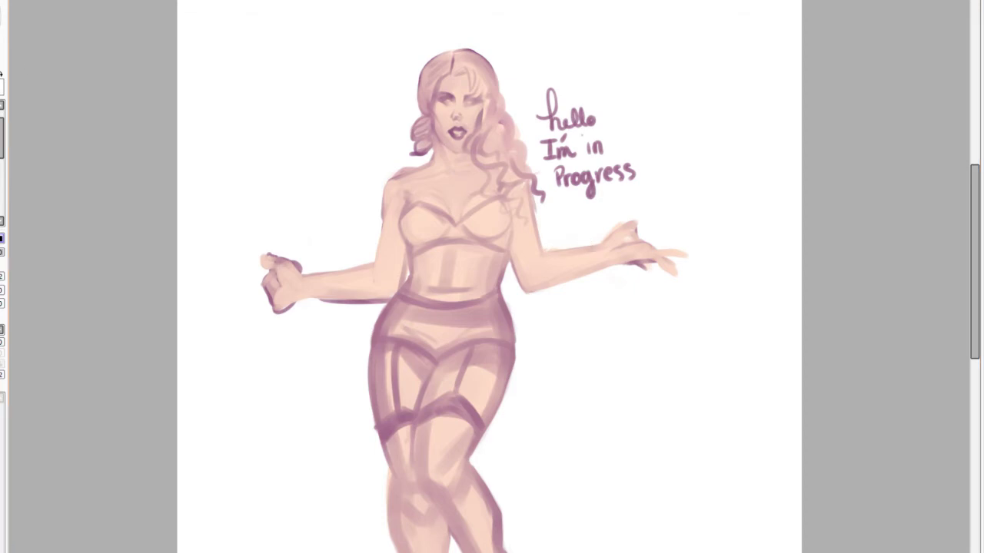
Step: Shade around the eyes and nose, add dark curls over the shoulder, and outline the hair on the opposite side
key("b")
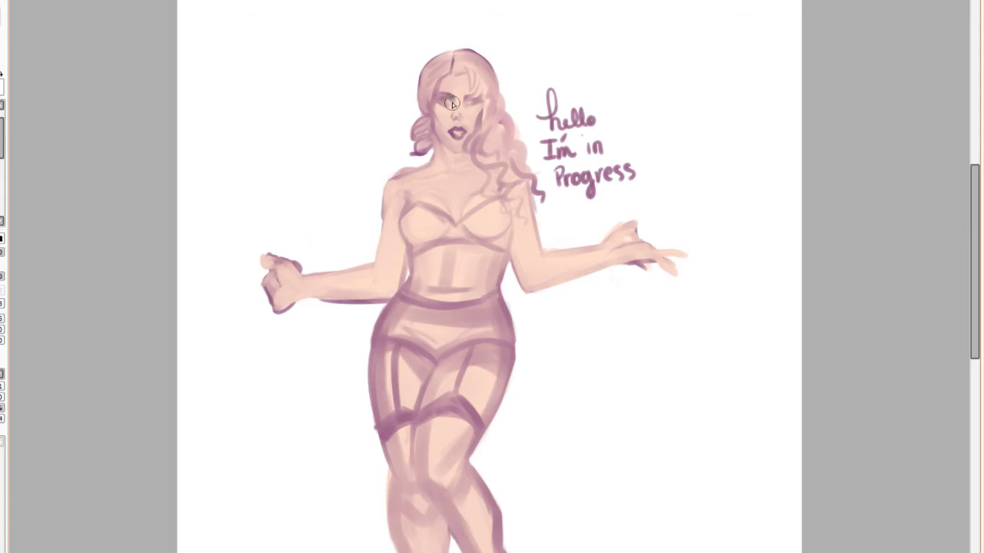
left_click_drag(458, 100, 453, 115)
left_click_drag(421, 166, 413, 126)
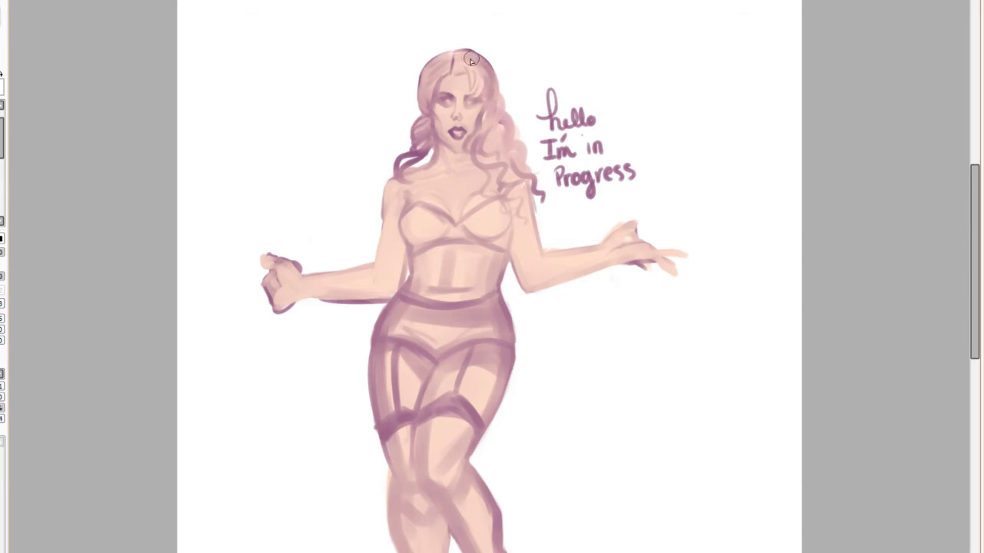
left_click_drag(459, 53, 493, 92)
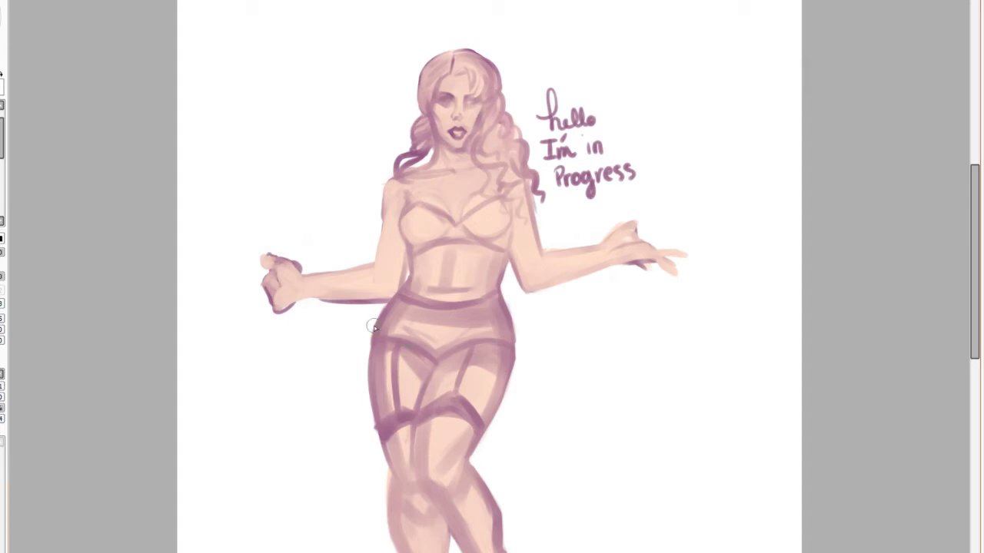
Step: Paint smooth skin tone over the purple shadows on both upper thighs
left_click(1, 129)
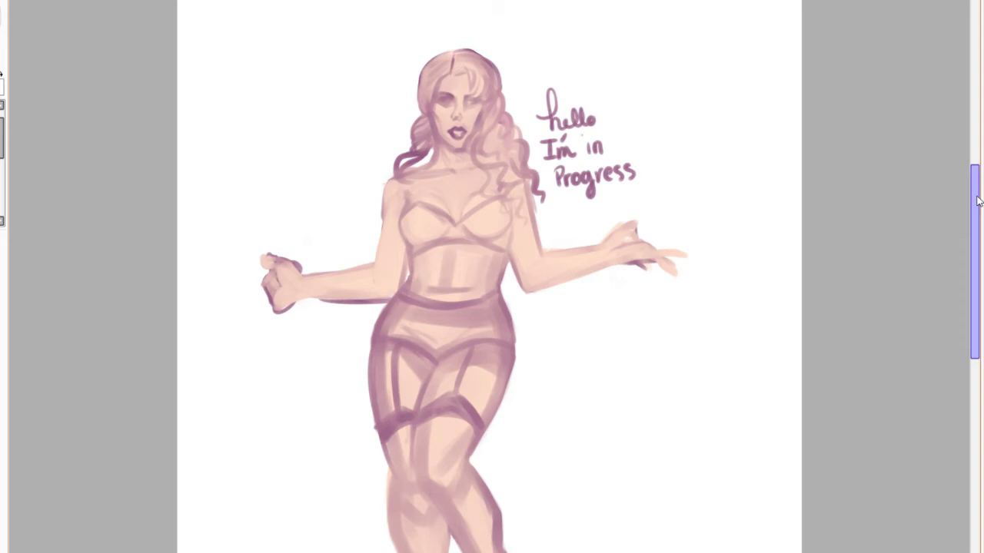
left_click_drag(975, 199, 960, 259)
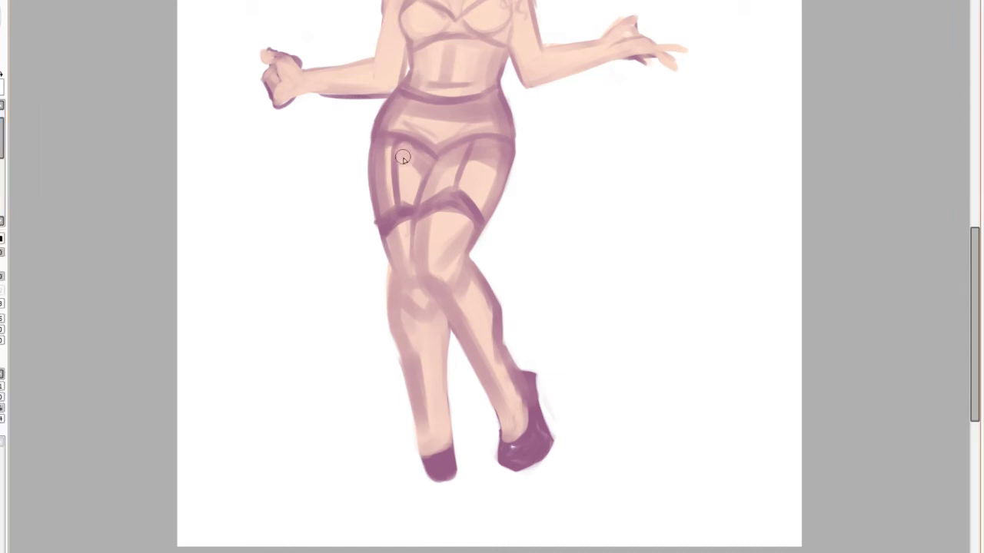
left_click_drag(419, 160, 404, 189)
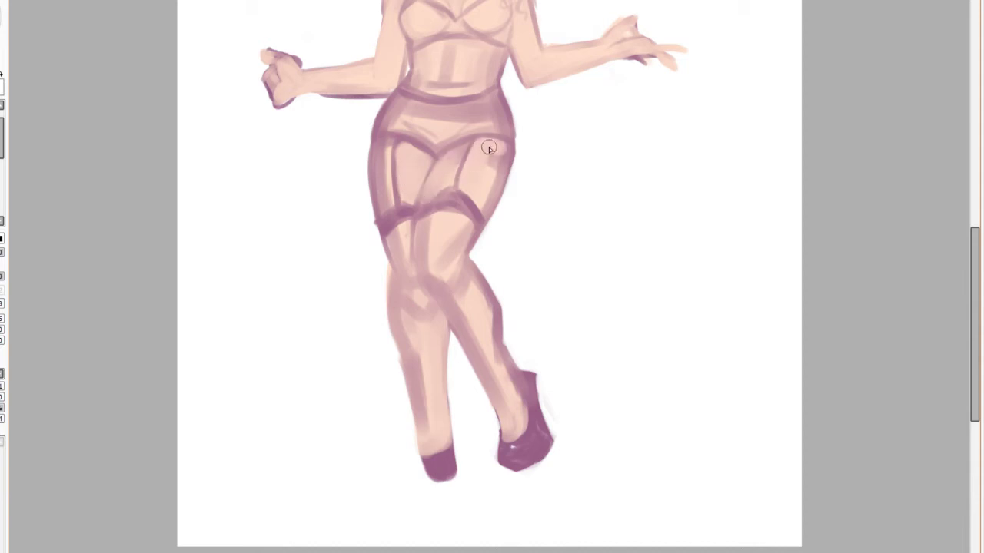
mouse_move(489, 149)
left_mouse_down()
mouse_move(507, 164)
mouse_move(487, 211)
left_mouse_up()
left_click_drag(491, 153, 478, 185)
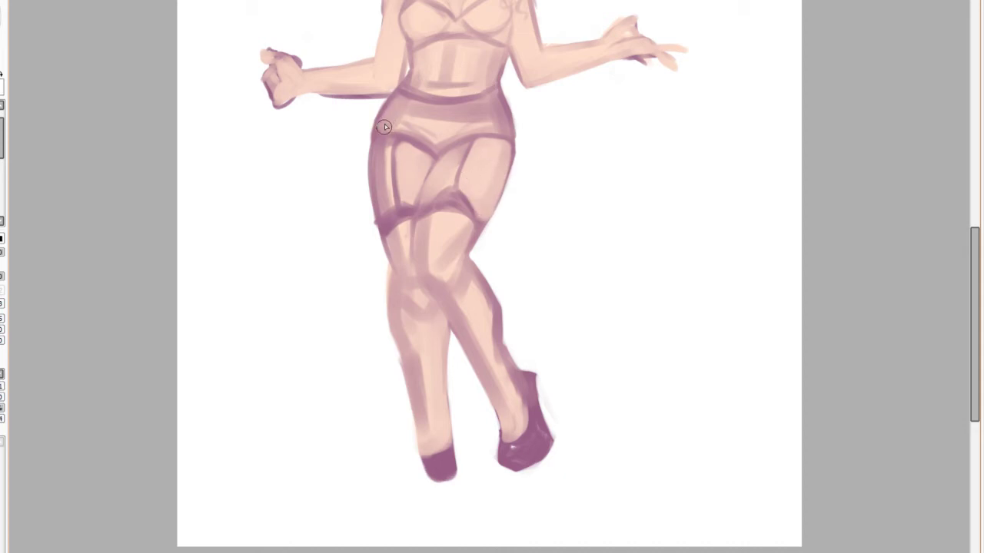
Step: Smooth the stomach and paint over the waistband, garter straps and hard briefs line with soft skin tones
mouse_move(410, 90)
left_mouse_down()
mouse_move(468, 97)
mouse_move(470, 88)
mouse_move(434, 53)
mouse_move(419, 89)
left_mouse_up()
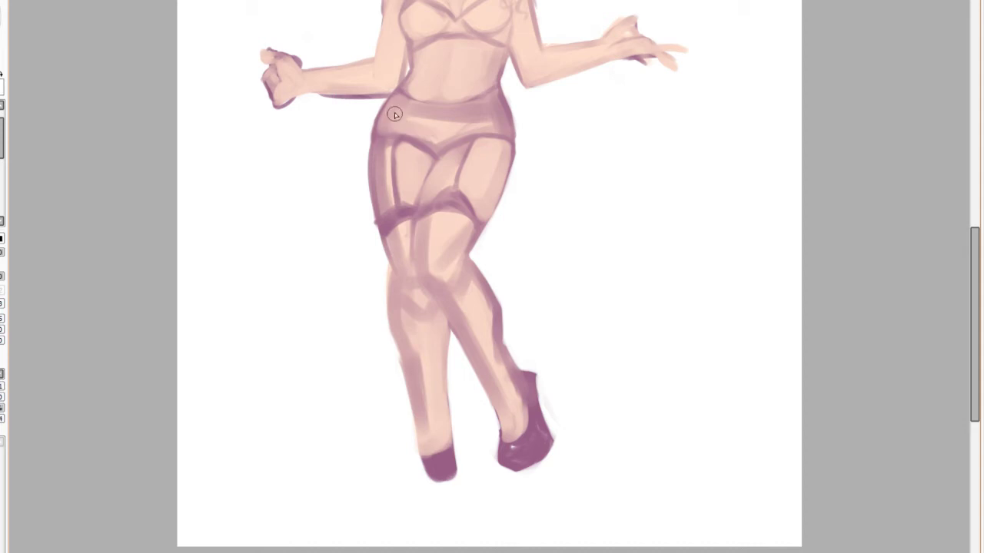
left_click_drag(375, 150, 386, 206)
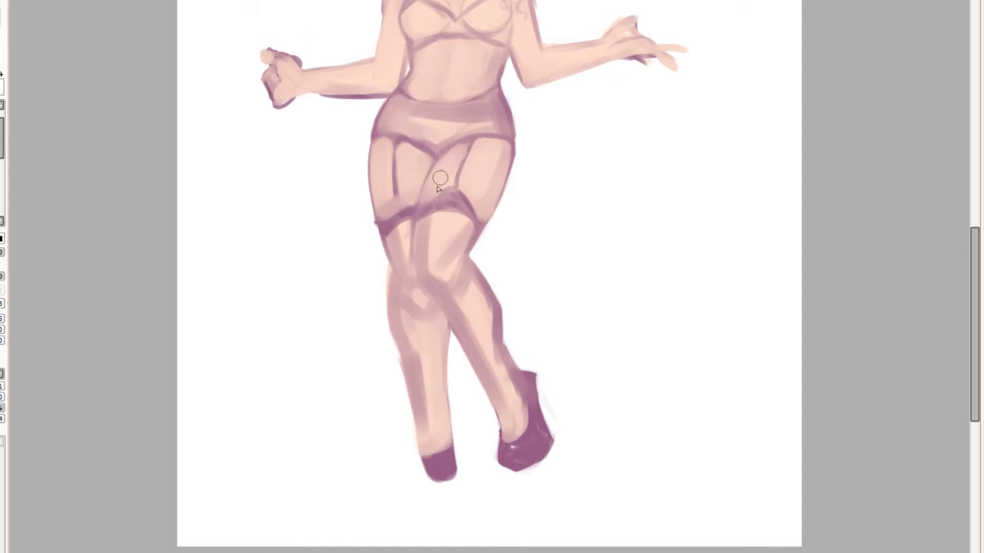
left_click_drag(447, 200, 466, 186)
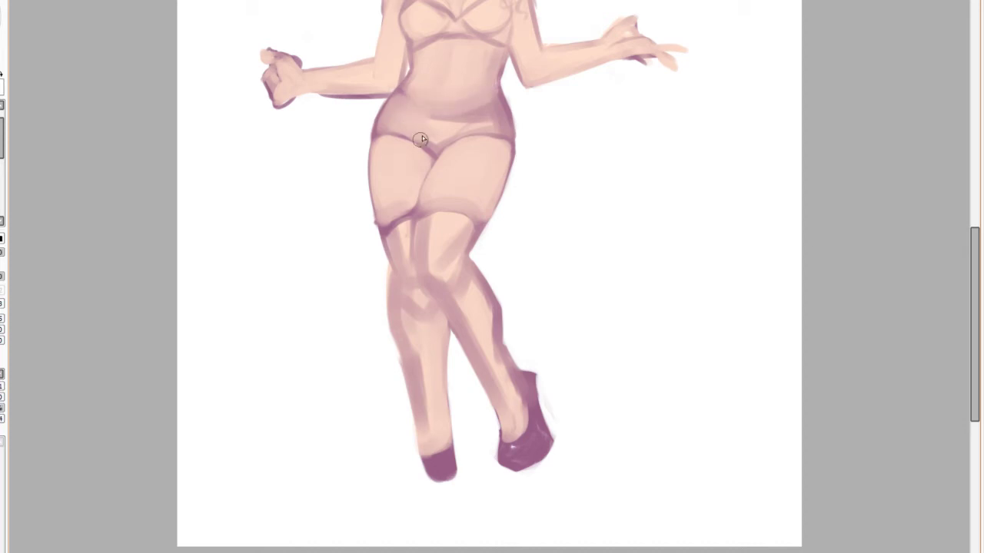
left_click_drag(423, 146, 377, 135)
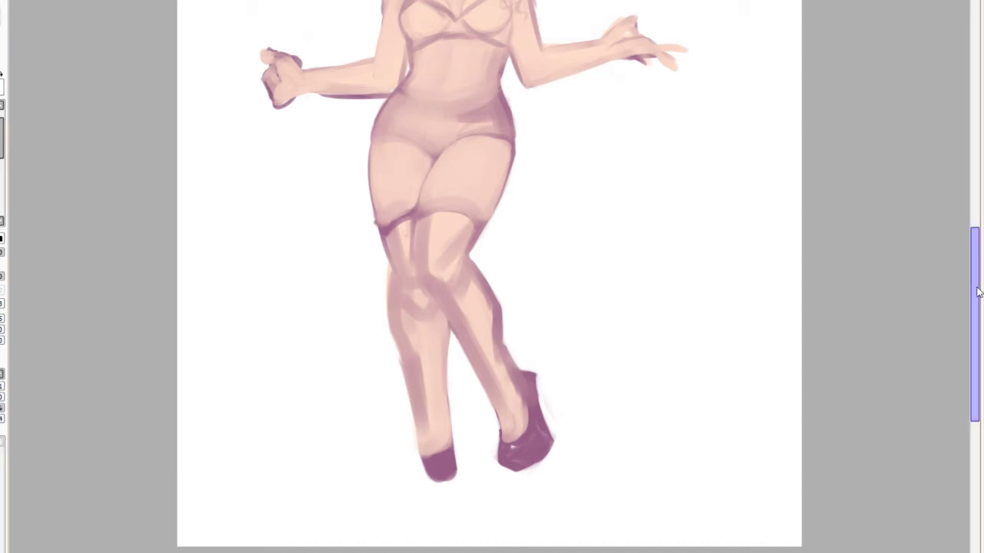
Step: Refine the facial shading around the eyes, nose, mouth and chin with softer tones
scroll(434, 171, "up", 5)
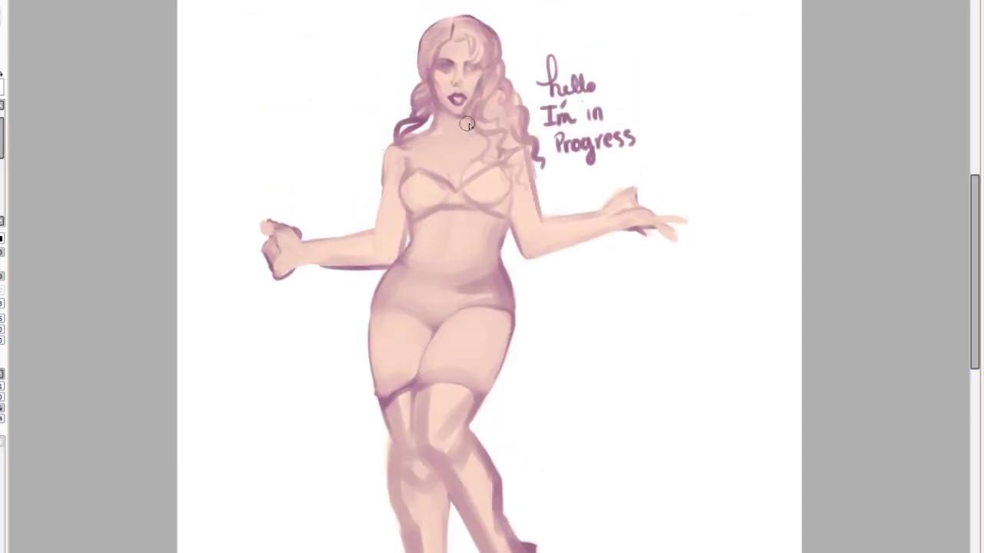
left_click_drag(451, 77, 454, 113)
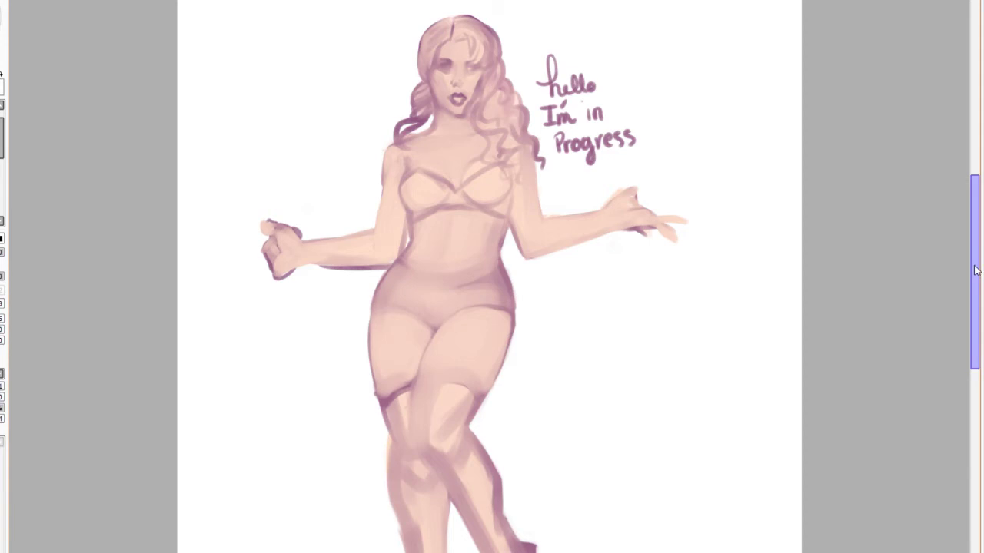
Step: Blend the rear thigh's dark stocking edge into the skin and fill the area above the knee with soft mauve shading
scroll(975, 271, "down", 3)
left_click_drag(383, 242, 399, 329)
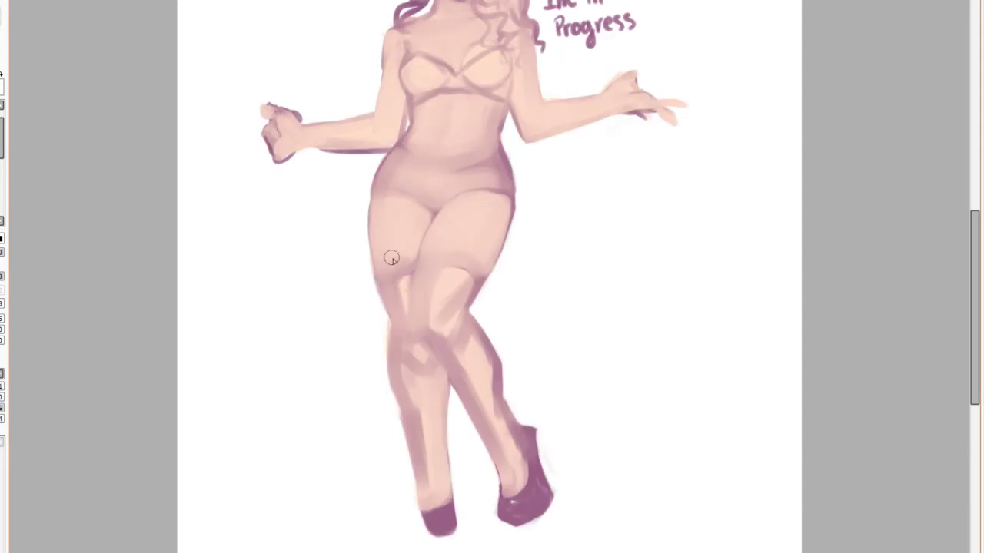
left_click_drag(401, 276, 408, 326)
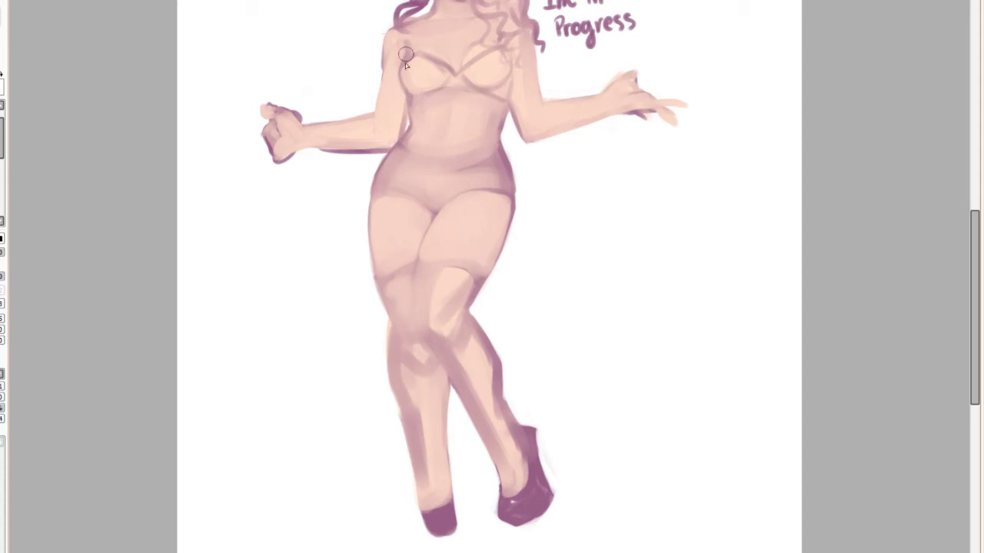
Step: Smooth the front knee with skin tone, soften the shading on both calves, and refine the lower leg contours down to the shoes
mouse_move(446, 316)
left_mouse_down()
mouse_move(453, 323)
mouse_move(431, 310)
left_mouse_up()
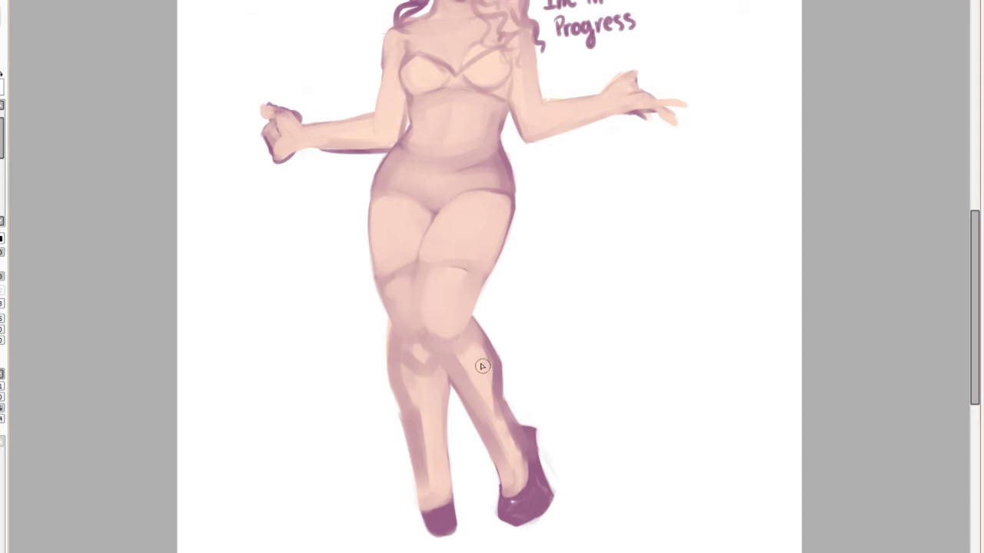
left_click_drag(492, 377, 511, 435)
mouse_move(404, 374)
left_mouse_down()
mouse_move(439, 500)
mouse_move(439, 487)
left_mouse_up()
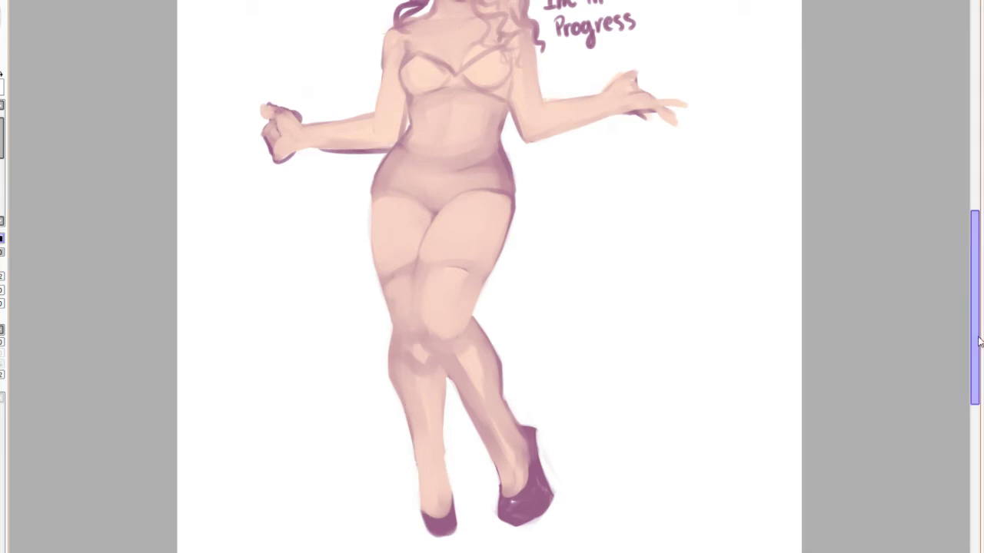
Step: Rework the figure's right hand with mauve strokes, extending the fingers downward and trimming the outer edge
left_click_drag(978, 338, 976, 281)
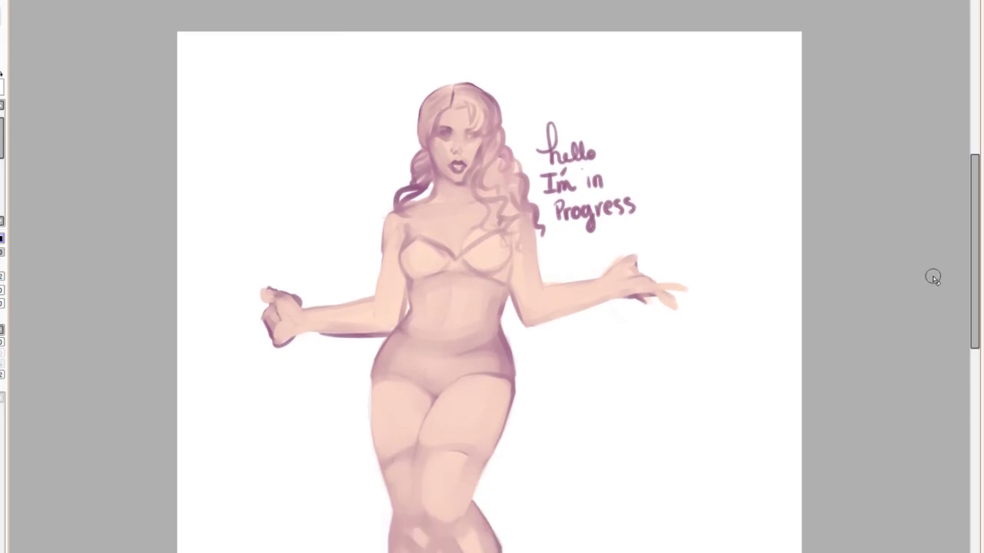
key("Page_Up")
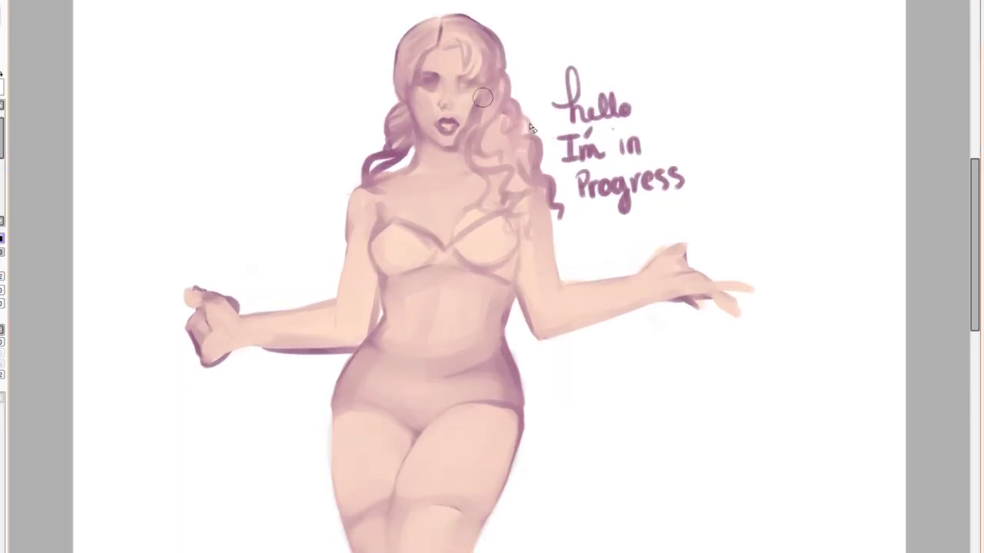
left_click_drag(977, 256, 979, 242)
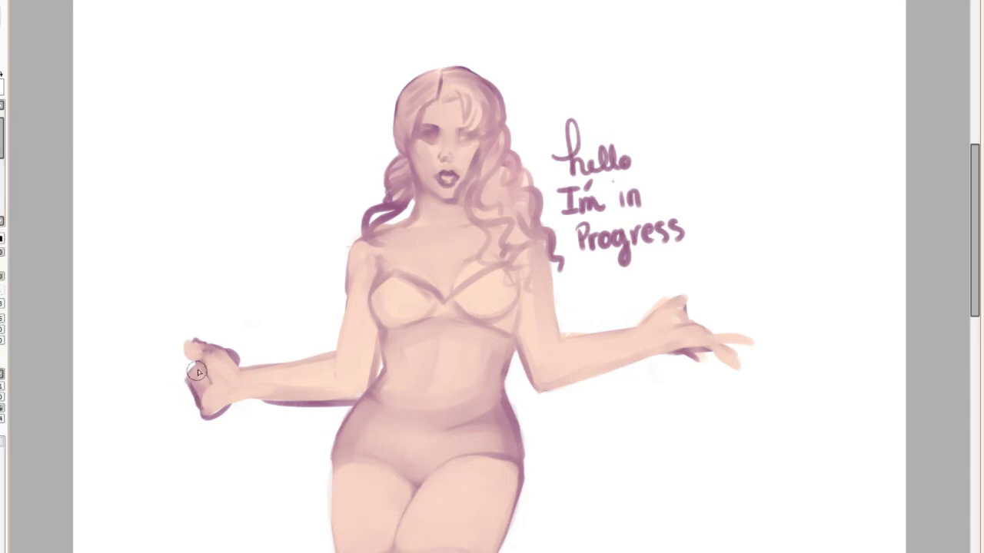
left_click_drag(197, 371, 190, 380)
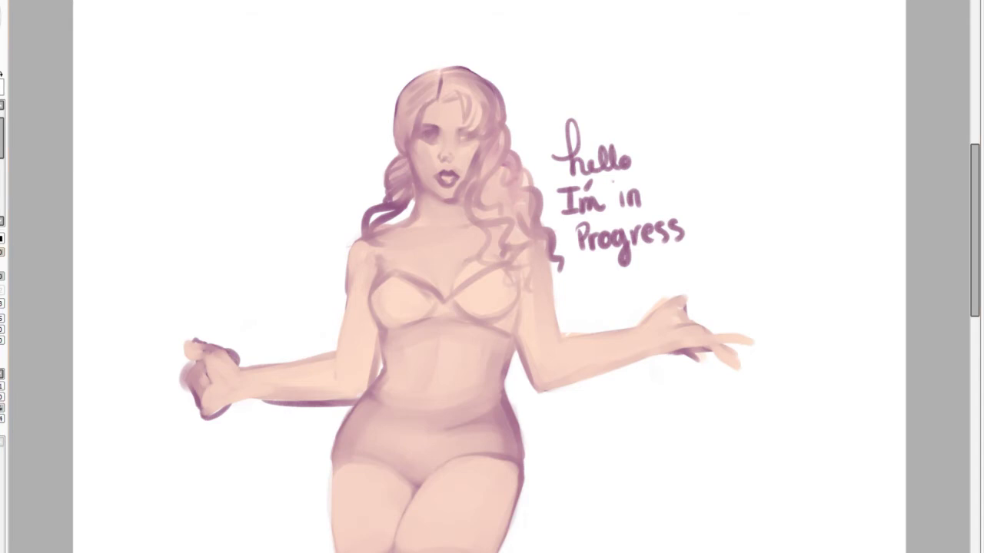
left_click_drag(199, 364, 196, 426)
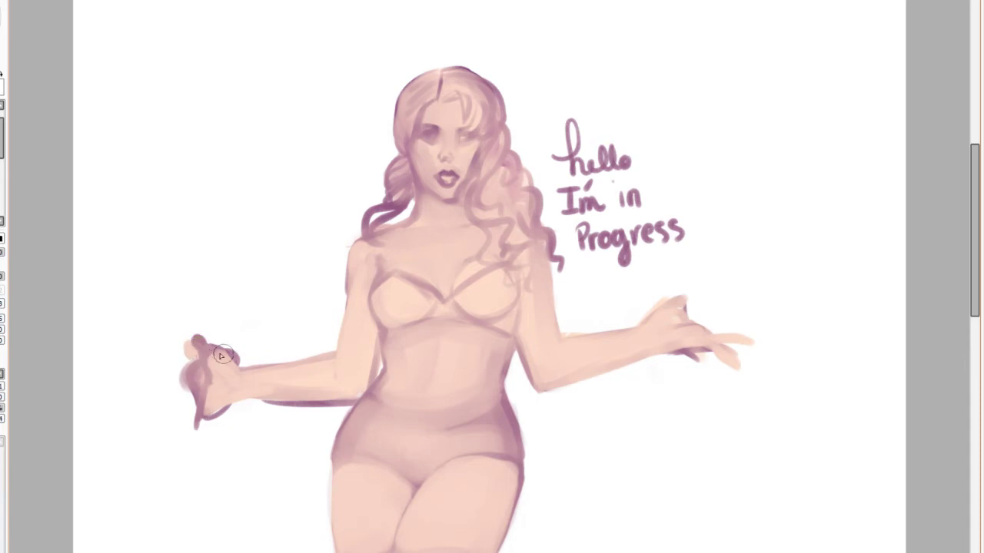
mouse_move(188, 364)
left_mouse_down()
mouse_move(194, 442)
mouse_move(218, 409)
left_mouse_up()
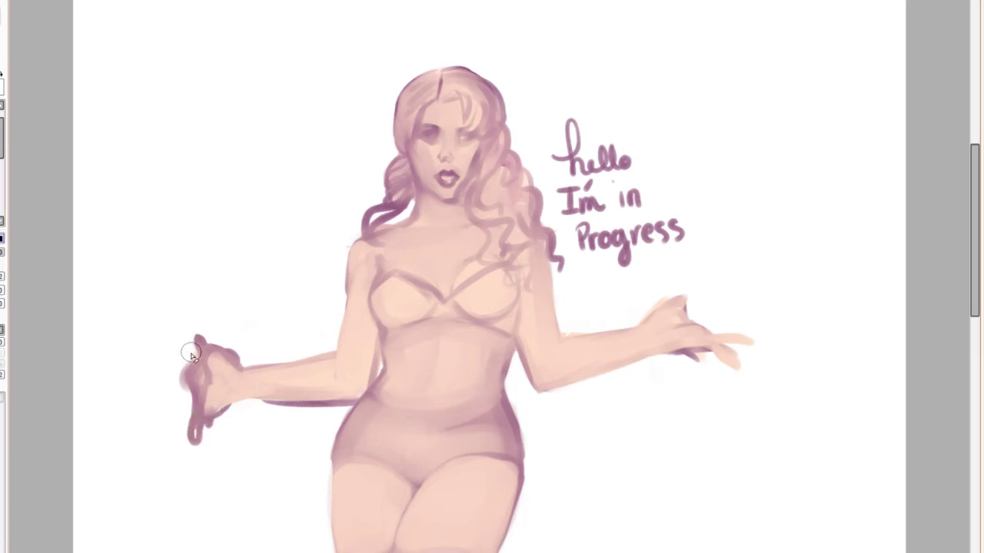
left_click_drag(191, 352, 186, 428)
left_click_drag(209, 334, 240, 358)
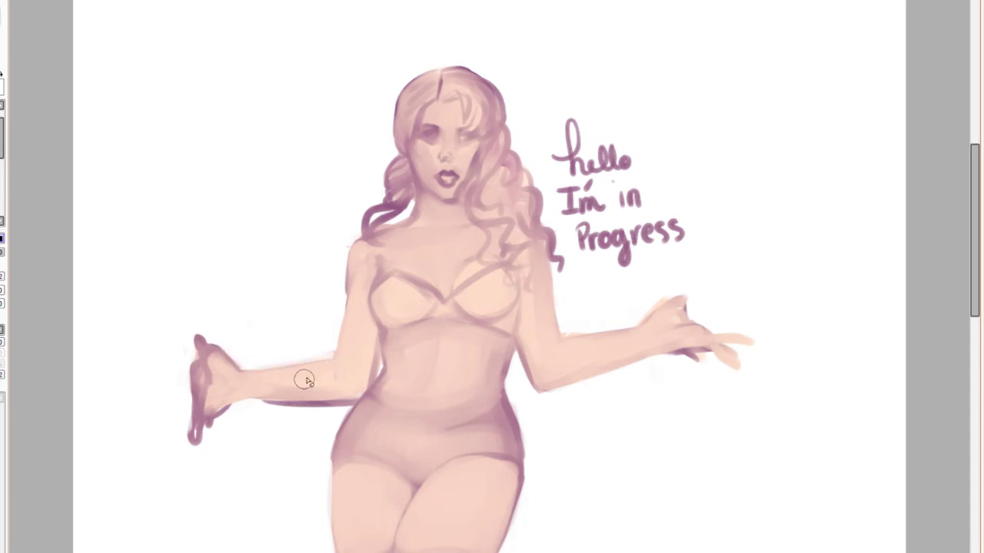
Step: Remove the dark underside of the figure's right forearm and paint lighter skin tones over the collarbone and upper stomach
mouse_move(305, 381)
left_mouse_down()
mouse_move(241, 407)
mouse_move(336, 404)
left_mouse_up()
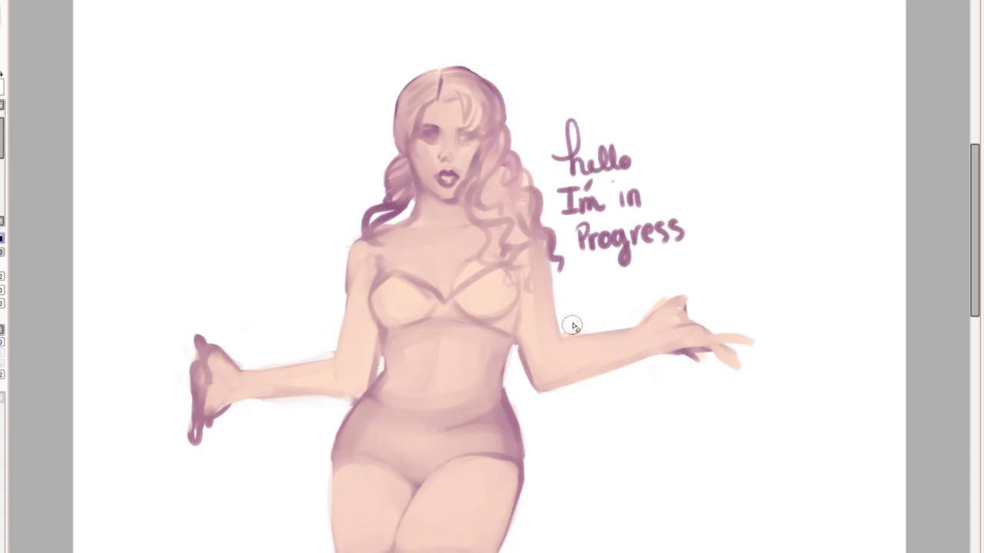
left_click(1, 85)
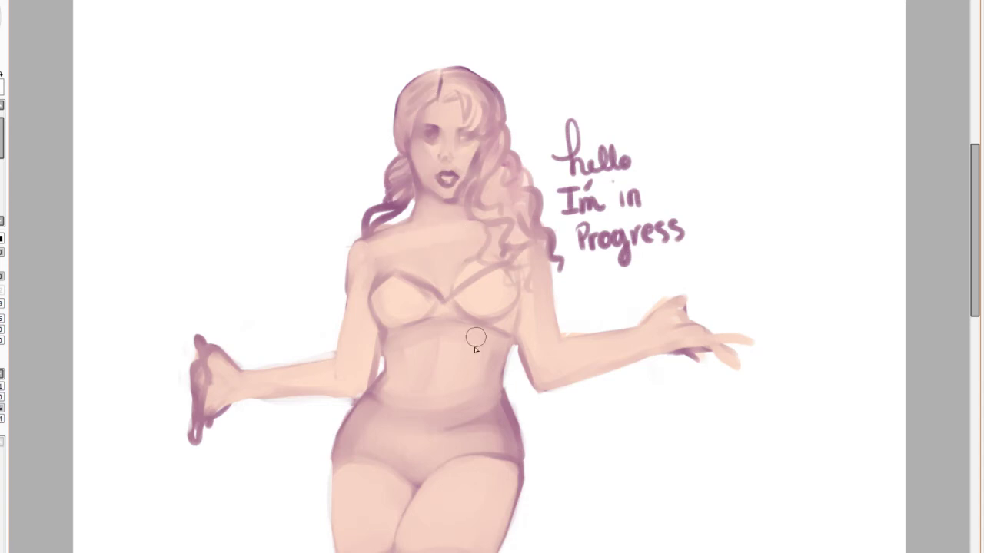
mouse_move(452, 348)
left_mouse_down()
mouse_move(417, 347)
mouse_move(432, 388)
left_mouse_up()
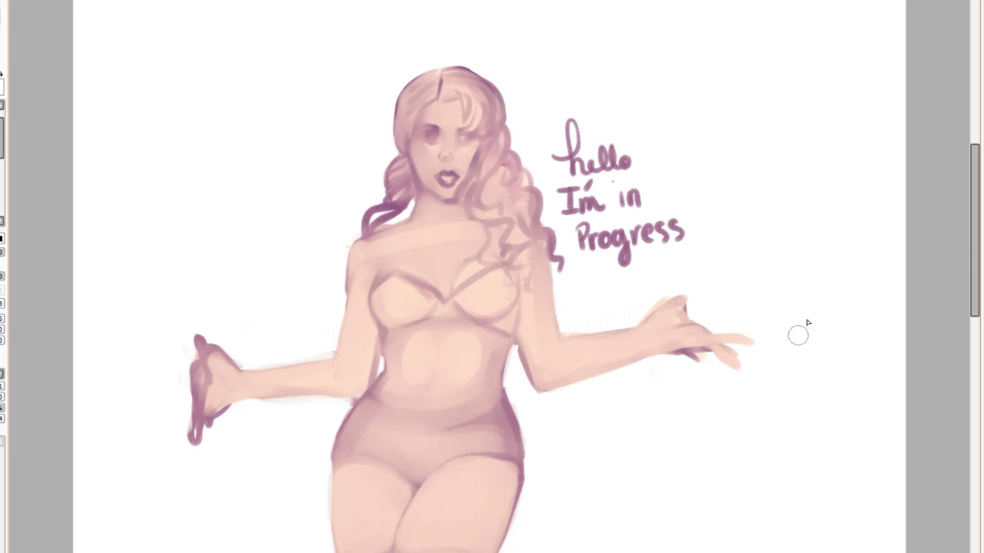
Step: Soften the dark contour of the figure's right hip and round out the right forearm's lower edge with skin tone
left_click_drag(974, 194, 973, 218)
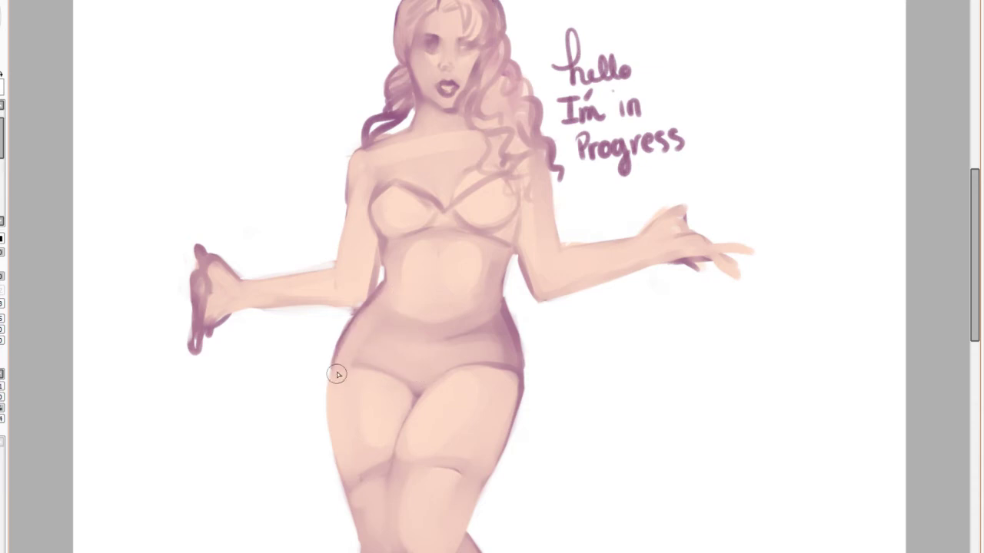
left_click_drag(336, 373, 378, 292)
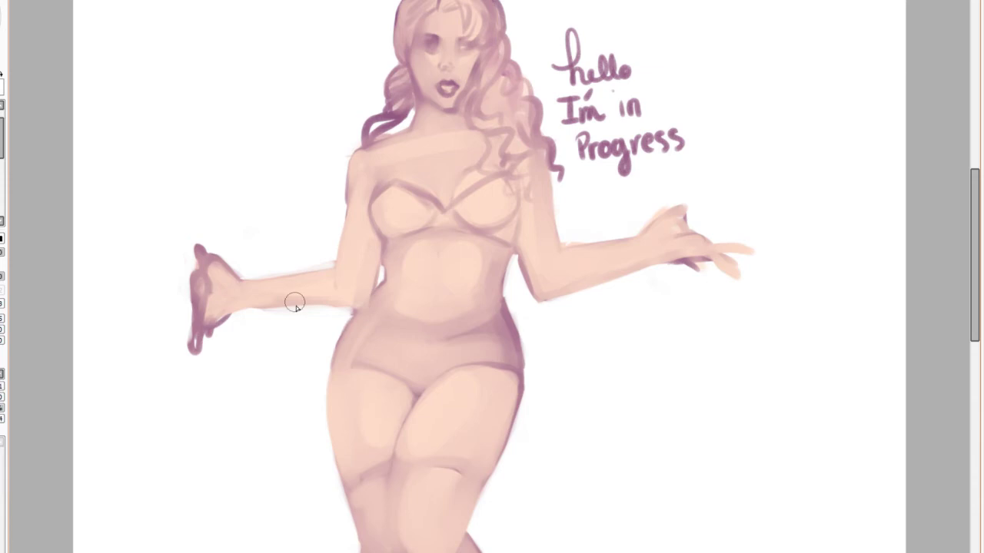
left_click_drag(279, 300, 360, 302)
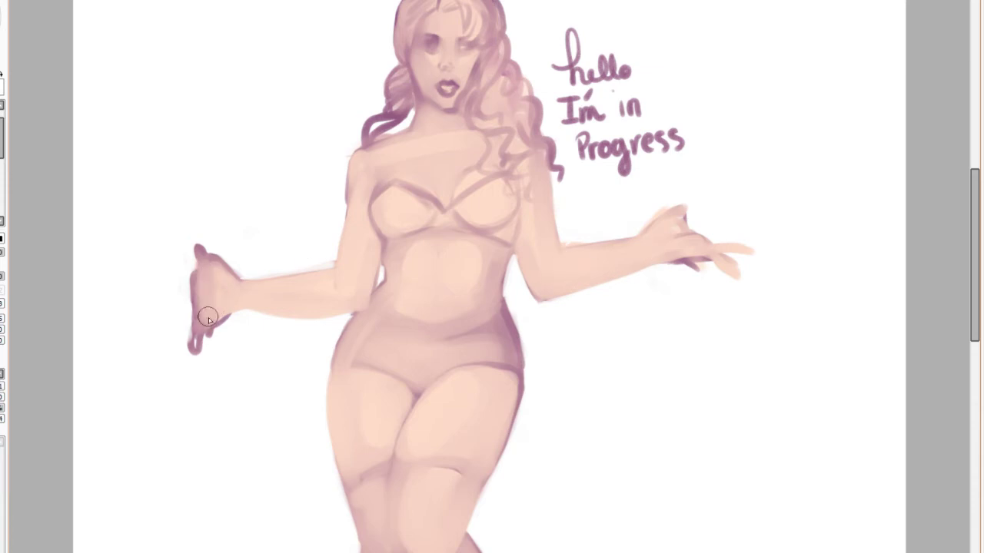
Step: Erase the outer edge and thumb of the figure's right hand to narrow its silhouette
key("e")
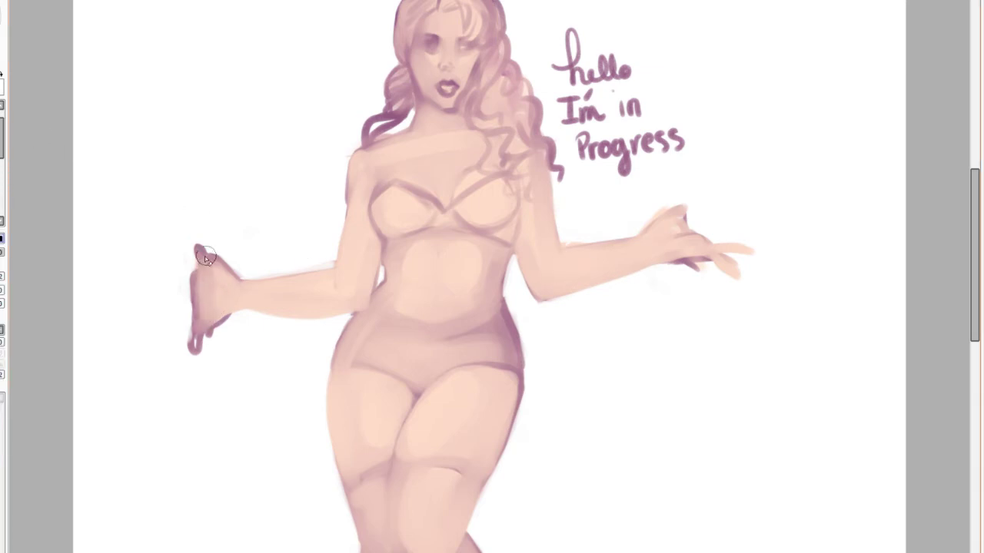
left_click_drag(190, 255, 185, 355)
left_click_drag(181, 284, 189, 364)
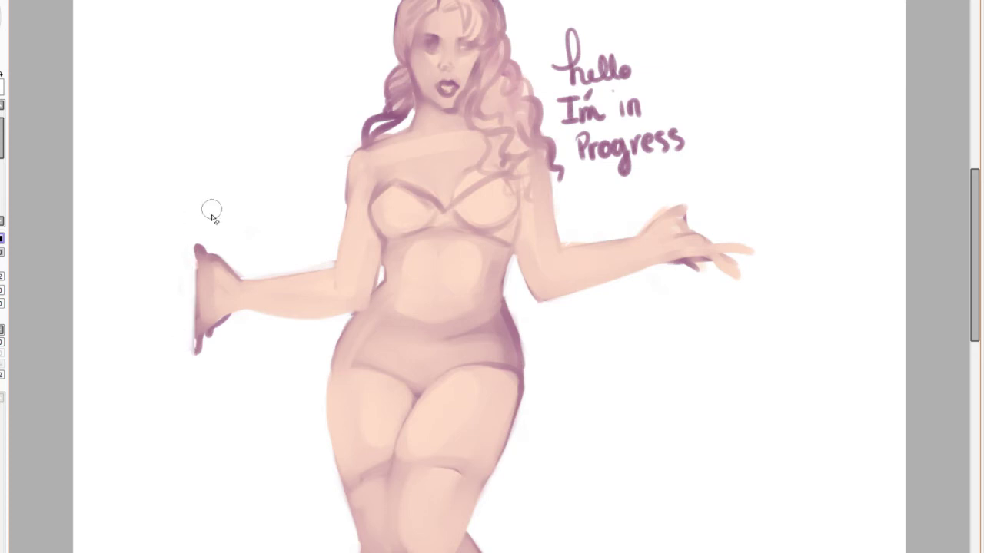
left_click_drag(202, 238, 196, 294)
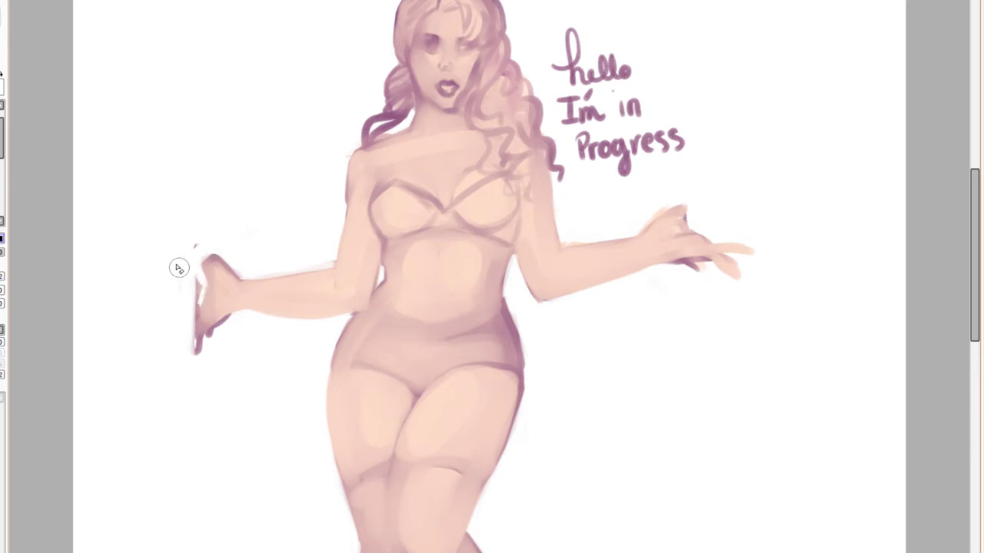
Step: Smooth the light skin tone across the stomach and blend the long side curls into a soft mauve mass
left_click(2, 138)
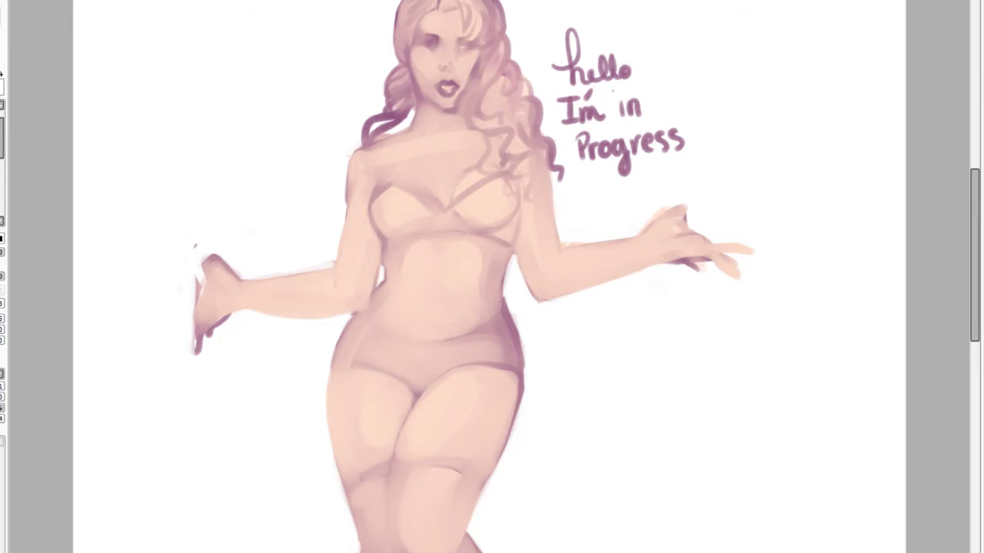
left_click(2, 132)
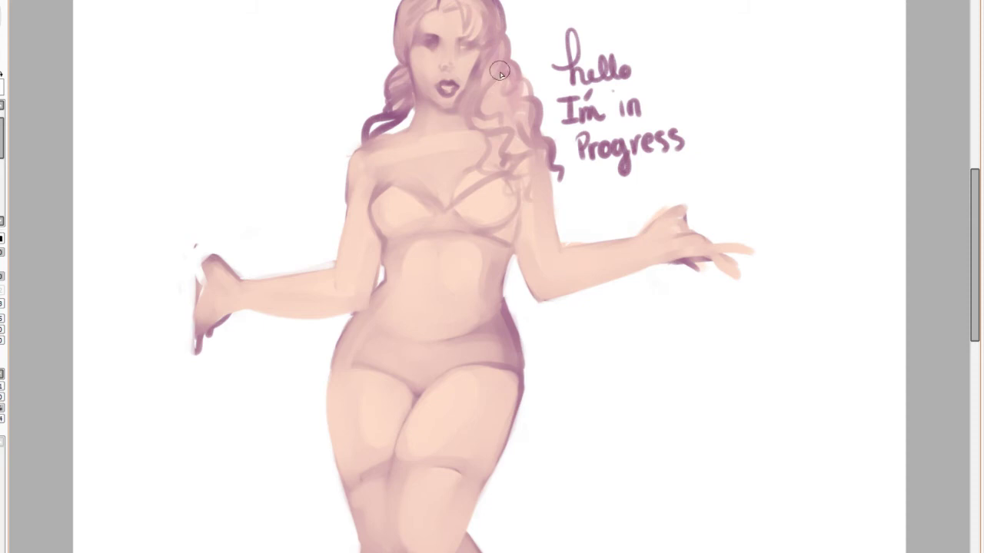
left_click_drag(512, 79, 532, 143)
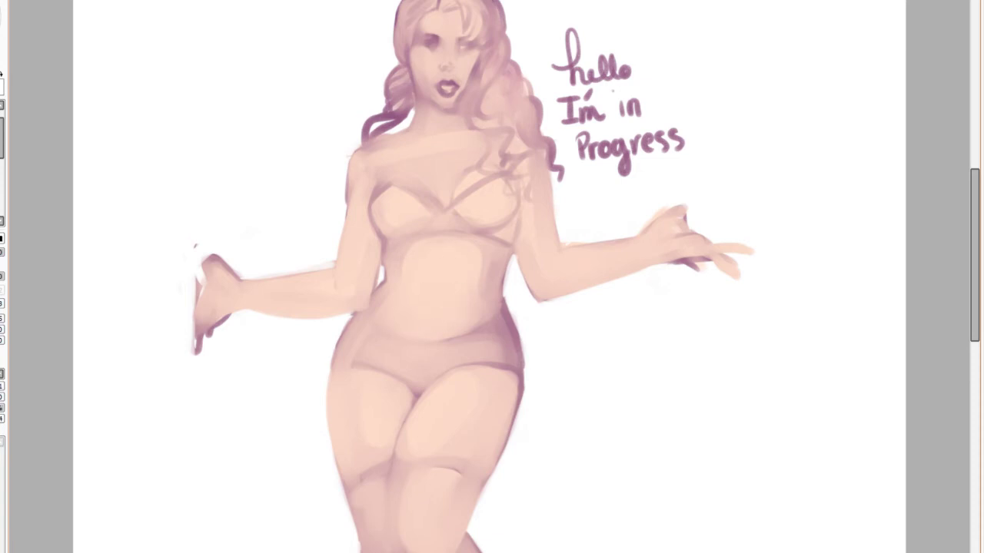
Step: Try a flat pink background behind the whole figure
key("Page_Down")
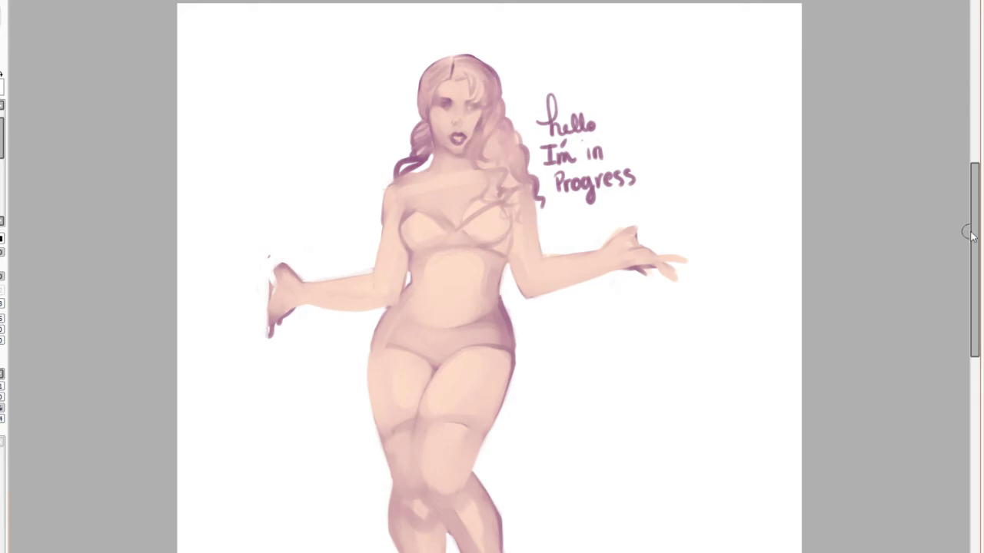
left_click_drag(965, 171, 966, 204)
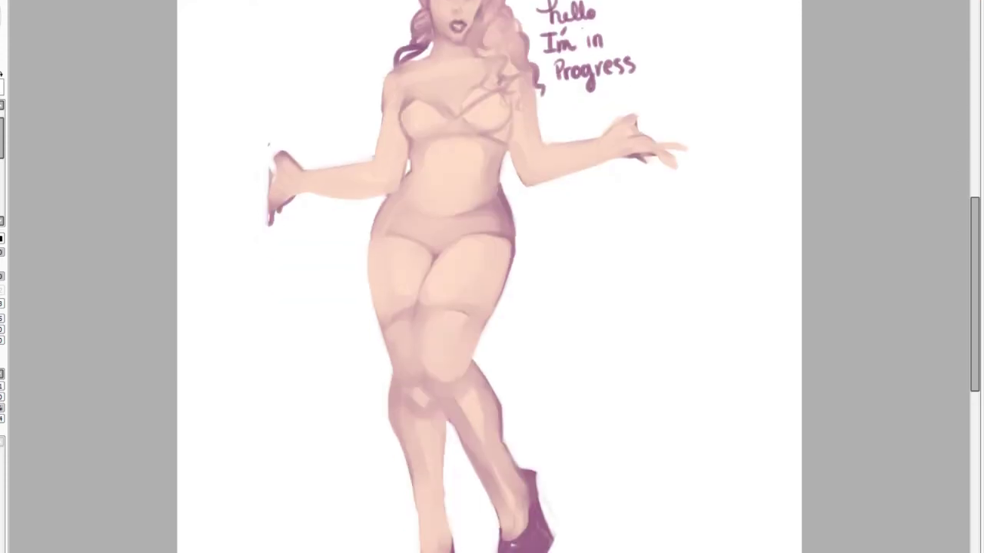
key("ctrl+y")
key("ctrl+z")
key("ctrl+y")
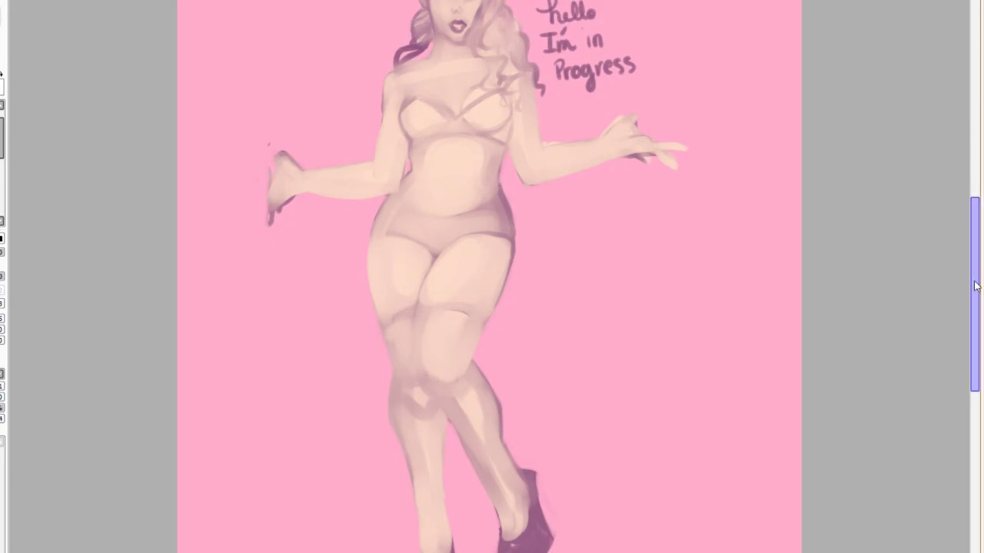
left_click_drag(975, 280, 975, 241)
scroll(488, 277, "up", 1)
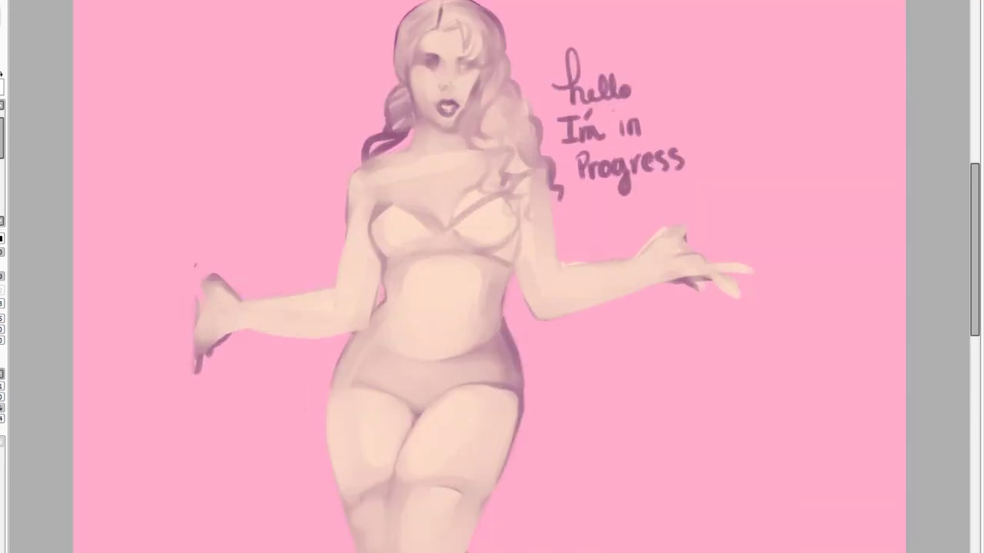
key("ctrl+z")
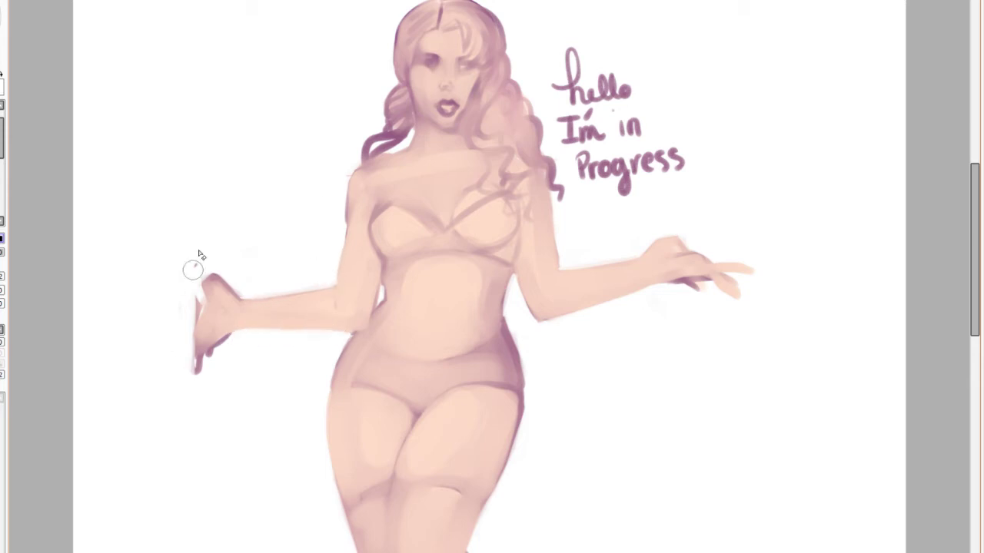
Step: Erase the mauve fingers of the figure's right hand, and repaint the thumb and fingers in light skin tone
mouse_move(193, 269)
left_mouse_down()
mouse_move(191, 374)
mouse_move(210, 231)
mouse_move(187, 274)
left_mouse_up()
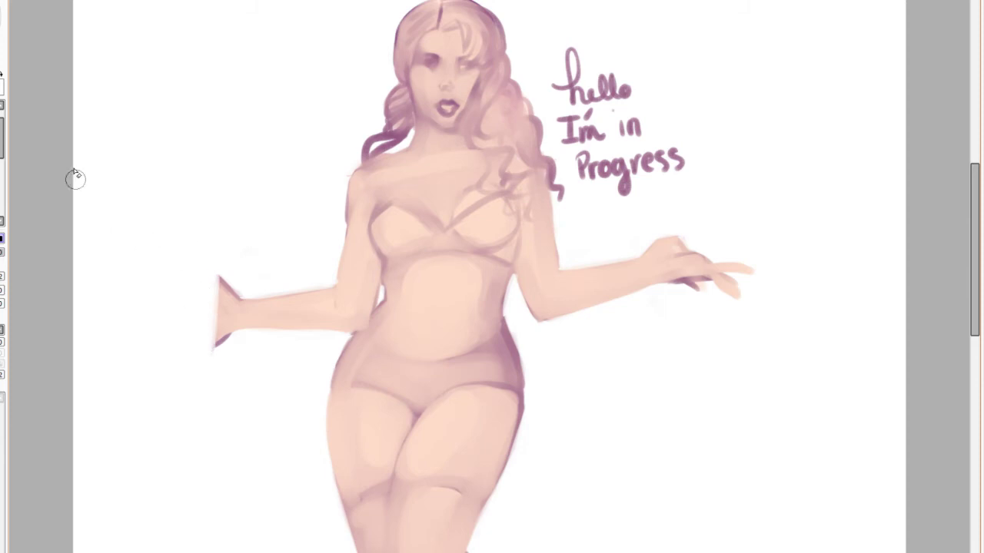
left_click(2, 115)
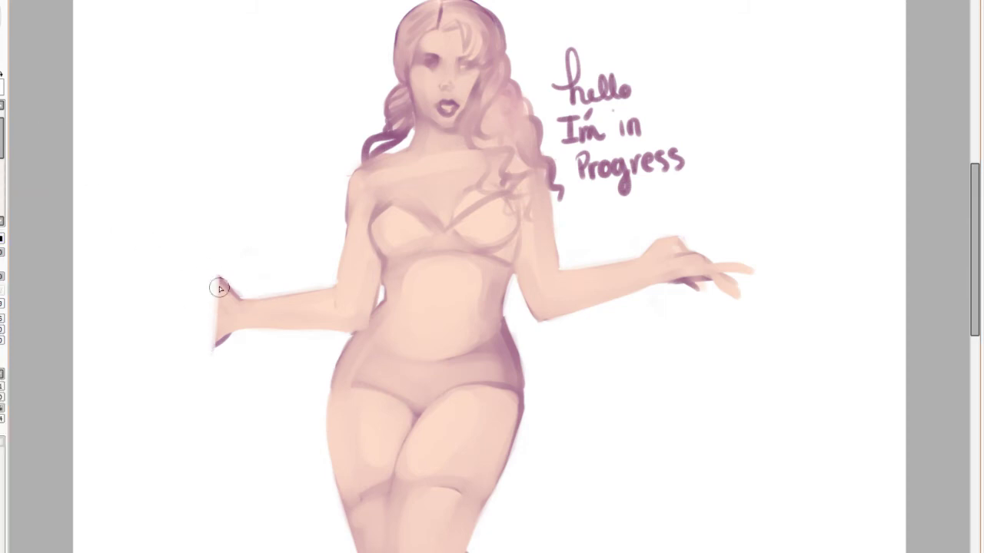
left_click_drag(219, 288, 221, 309)
mouse_move(206, 291)
left_mouse_down()
mouse_move(210, 346)
mouse_move(219, 340)
mouse_move(213, 325)
left_mouse_up()
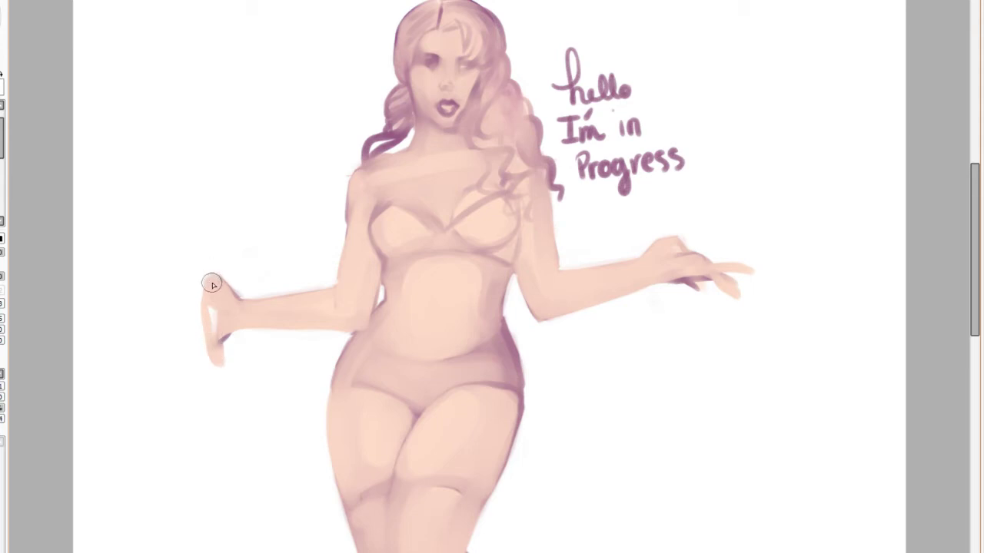
mouse_move(208, 277)
left_mouse_down()
mouse_move(217, 306)
mouse_move(217, 290)
mouse_move(211, 303)
mouse_move(213, 285)
mouse_move(194, 272)
mouse_move(209, 336)
left_mouse_up()
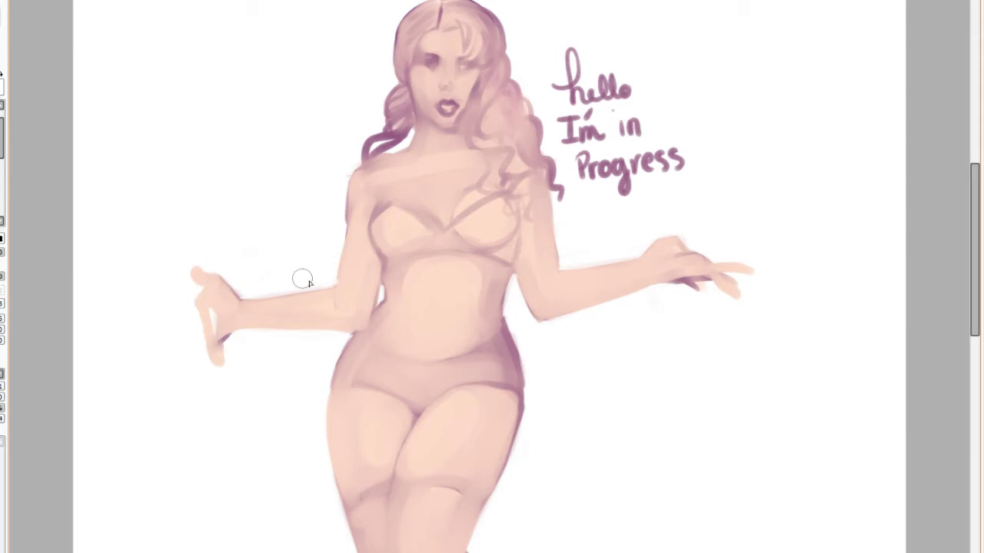
mouse_move(362, 189)
left_mouse_down()
mouse_move(362, 172)
mouse_move(384, 167)
mouse_move(359, 170)
left_mouse_up()
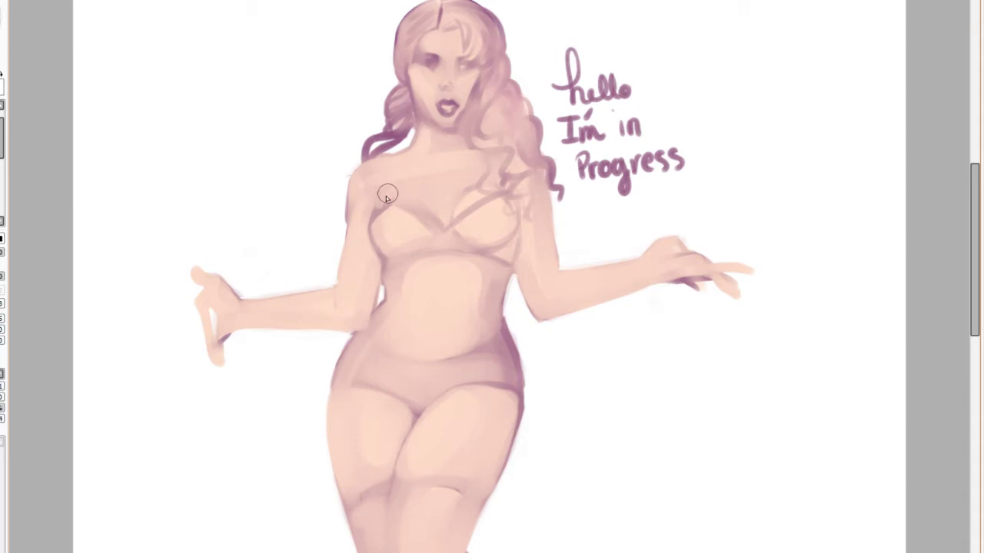
left_click_drag(209, 309, 221, 318)
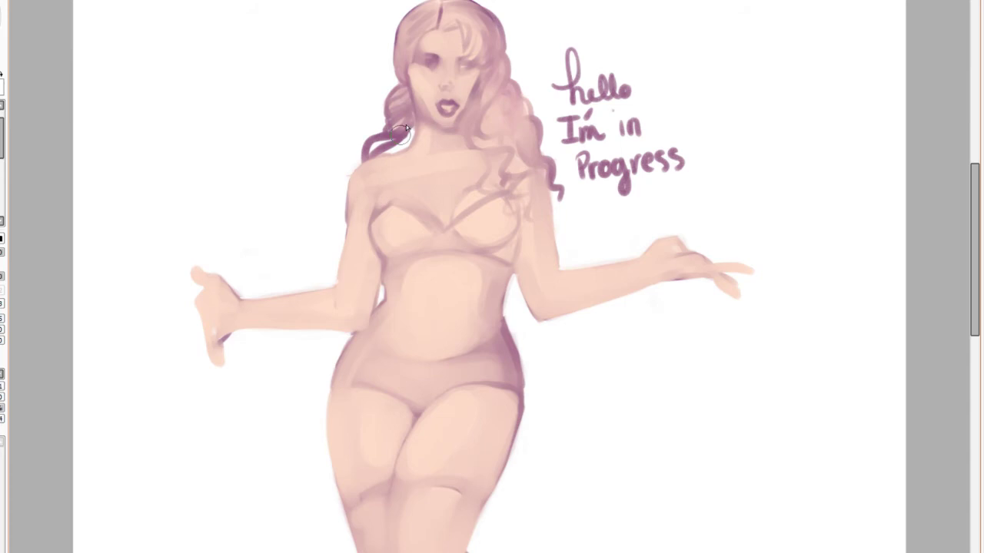
Step: Darken the inner brows and eye shadows on the face, and dab dark roots beside the hair parting
key("Page_Up")
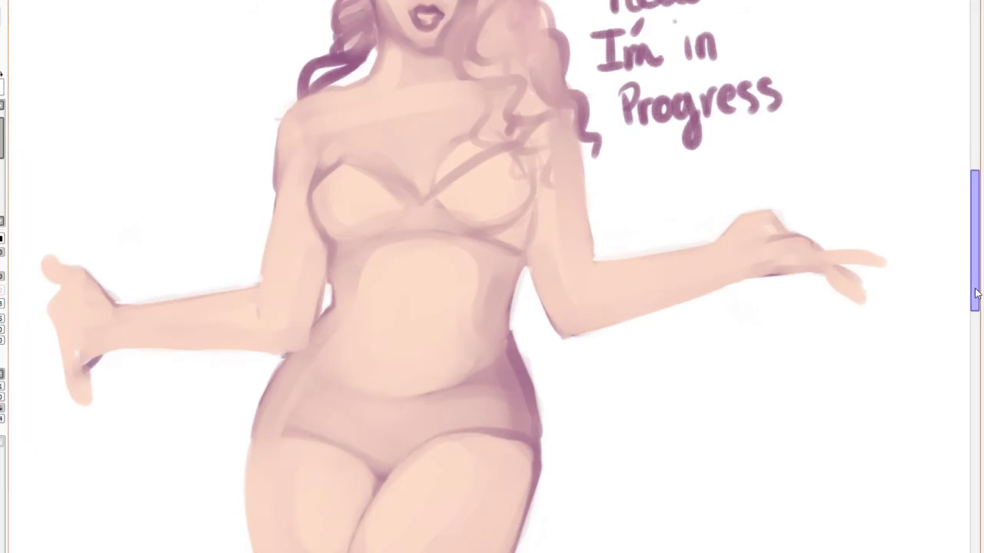
left_click_drag(975, 290, 974, 246)
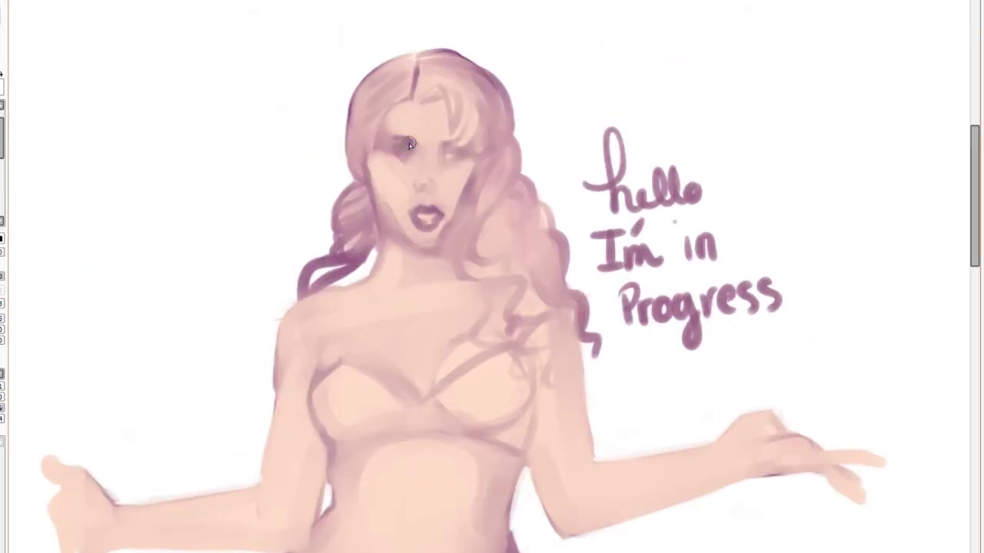
mouse_move(409, 144)
left_mouse_down()
mouse_move(402, 139)
mouse_move(440, 145)
mouse_move(458, 136)
left_mouse_up()
left_click_drag(423, 90, 423, 95)
left_click(407, 96)
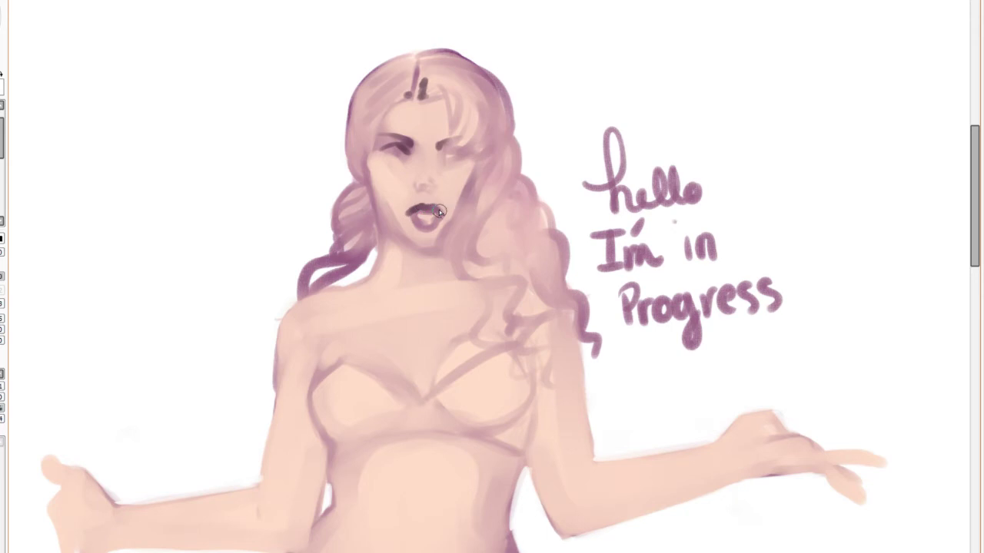
Step: Deepen the lips, upper eyelid lines and hair parting with dark plum strokes
mouse_move(433, 212)
left_mouse_down()
mouse_move(415, 213)
mouse_move(434, 212)
left_mouse_up()
mouse_move(410, 211)
left_mouse_down()
mouse_move(434, 219)
mouse_move(412, 224)
mouse_move(440, 223)
left_mouse_up()
mouse_move(382, 141)
left_mouse_down()
mouse_move(403, 149)
mouse_move(384, 148)
left_mouse_up()
left_click_drag(444, 150, 464, 157)
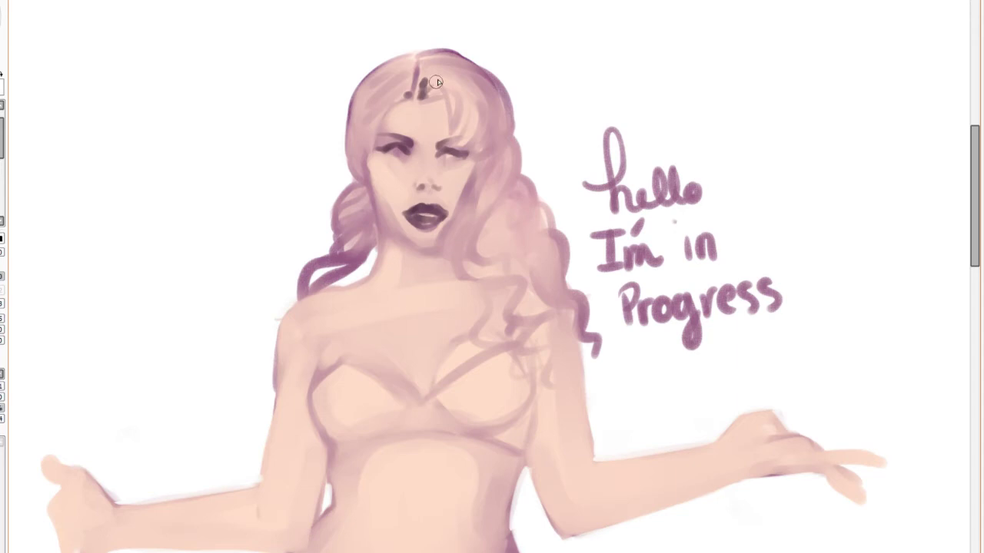
mouse_move(420, 85)
left_mouse_down()
mouse_move(433, 66)
mouse_move(420, 73)
left_mouse_up()
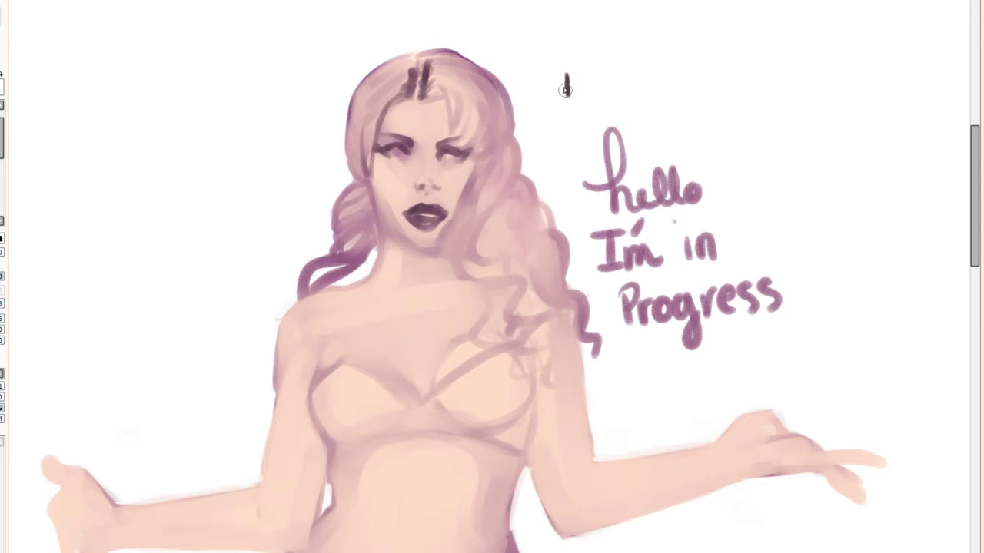
Step: Handwrite "The Bellabathory" beside the head in dark plum, with a small bird and an arrow aimed at the figure
mouse_move(566, 90)
left_mouse_down()
mouse_move(607, 70)
mouse_move(624, 88)
mouse_move(672, 89)
mouse_move(758, 72)
mouse_move(752, 93)
mouse_move(689, 105)
mouse_move(686, 115)
mouse_move(733, 128)
mouse_move(722, 112)
mouse_move(734, 94)
mouse_move(721, 136)
mouse_move(737, 107)
mouse_move(734, 123)
left_mouse_up()
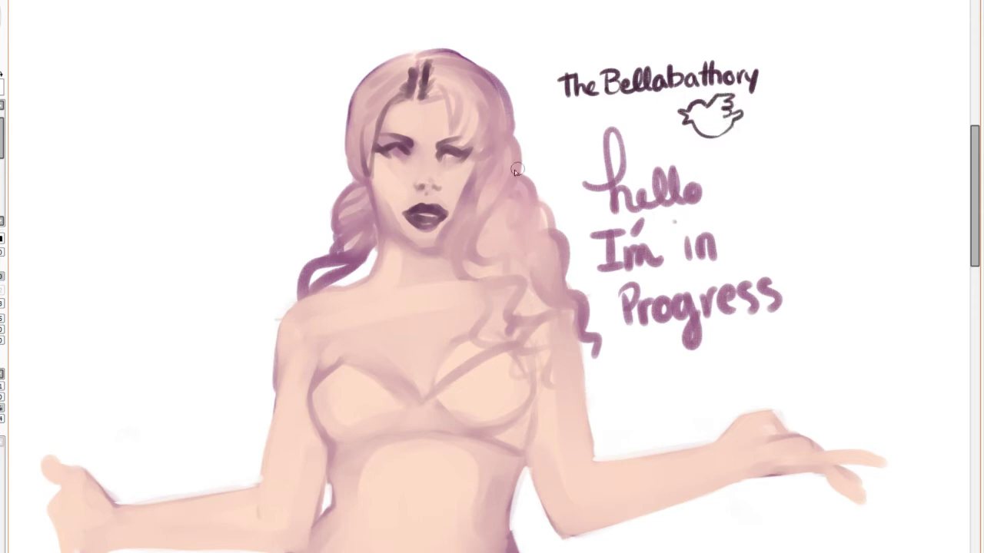
mouse_move(550, 96)
left_mouse_down()
mouse_move(527, 104)
mouse_move(533, 113)
left_mouse_up()
Step: Shade both eye sockets and outline the sides of the face, the jaw and the neck in dark mauve
mouse_move(393, 149)
left_mouse_down()
mouse_move(383, 154)
mouse_move(453, 154)
left_mouse_up()
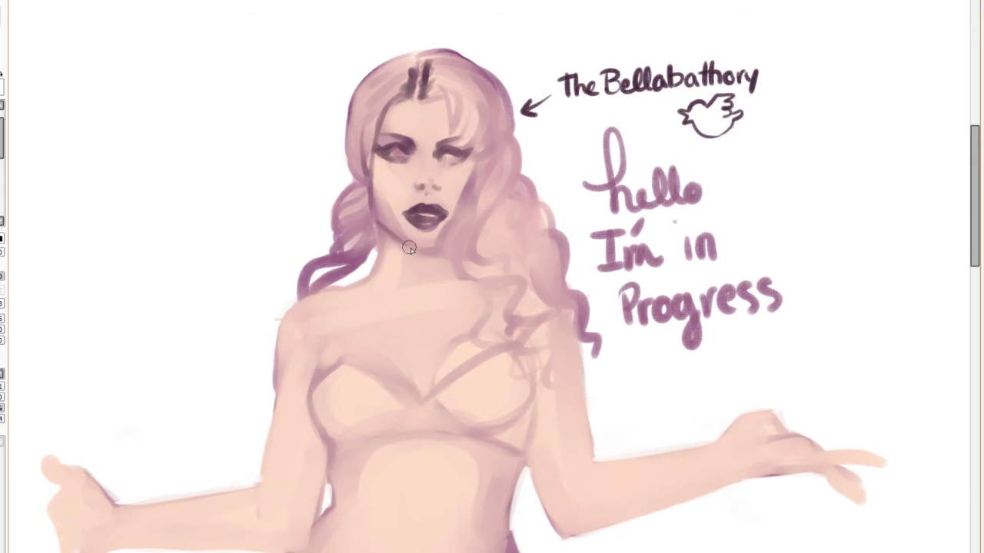
left_click_drag(374, 146, 370, 189)
left_click_drag(374, 154, 377, 181)
left_click_drag(388, 227, 410, 252)
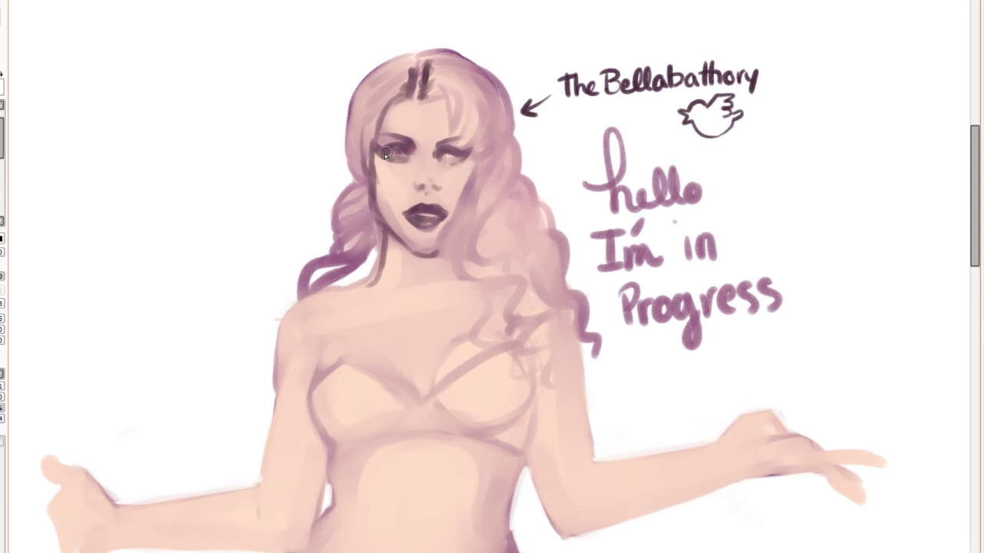
left_click_drag(384, 156, 397, 158)
left_click_drag(472, 162, 450, 154)
left_click_drag(476, 174, 476, 192)
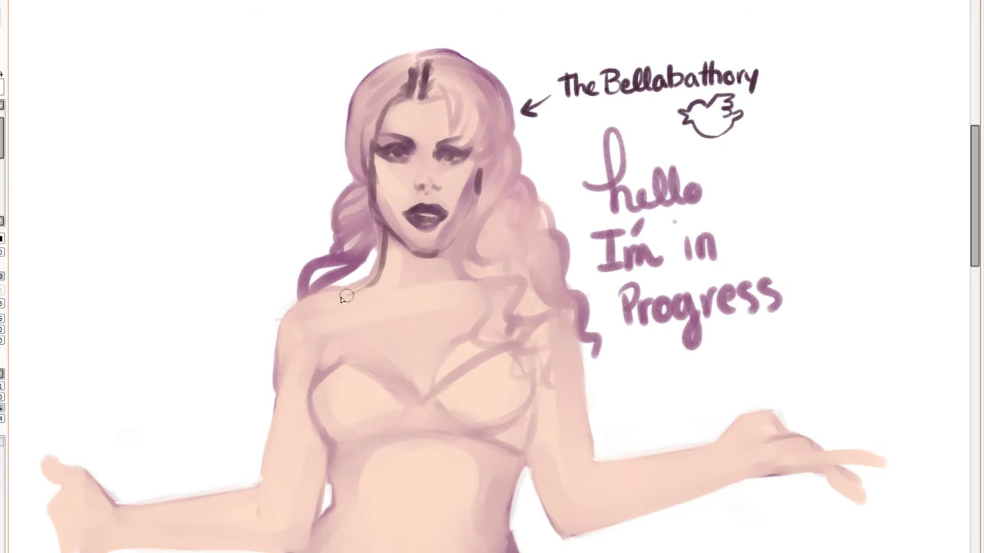
Step: Draw dark mauve contours over the figure's right shoulder and upper arm and around the outer edge of the right bust
mouse_move(362, 286)
left_mouse_down()
mouse_move(318, 298)
mouse_move(287, 323)
mouse_move(277, 398)
left_mouse_up()
left_click_drag(281, 330, 284, 401)
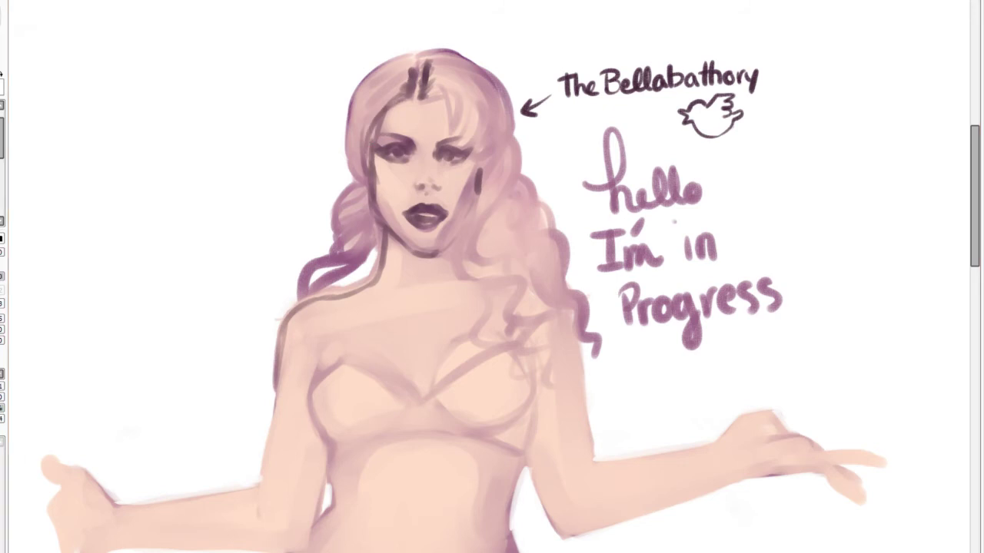
key("Page_Down")
key("Page_Down")
left_click_drag(972, 178, 973, 232)
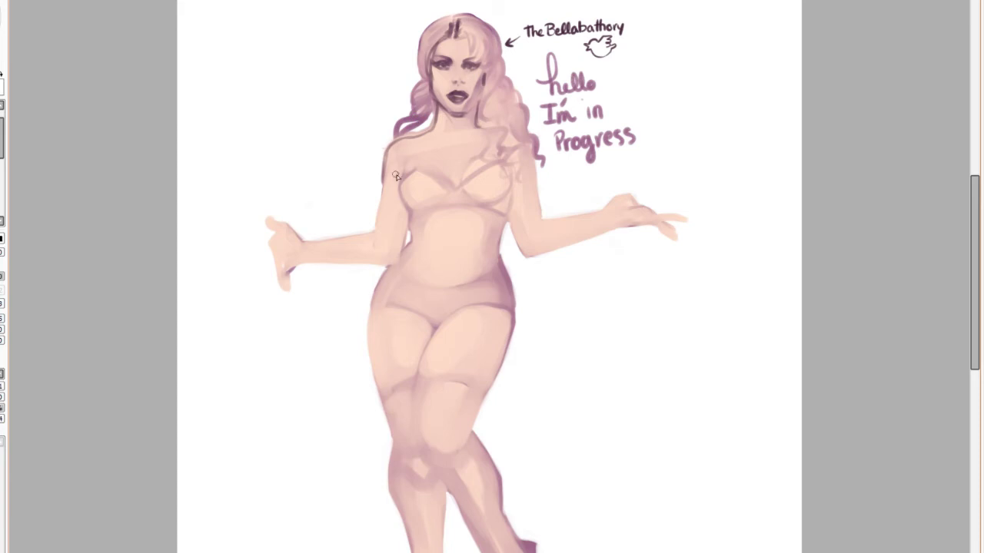
left_click_drag(400, 155, 402, 166)
mouse_move(395, 183)
left_mouse_down()
mouse_move(415, 210)
mouse_move(437, 202)
left_mouse_up()
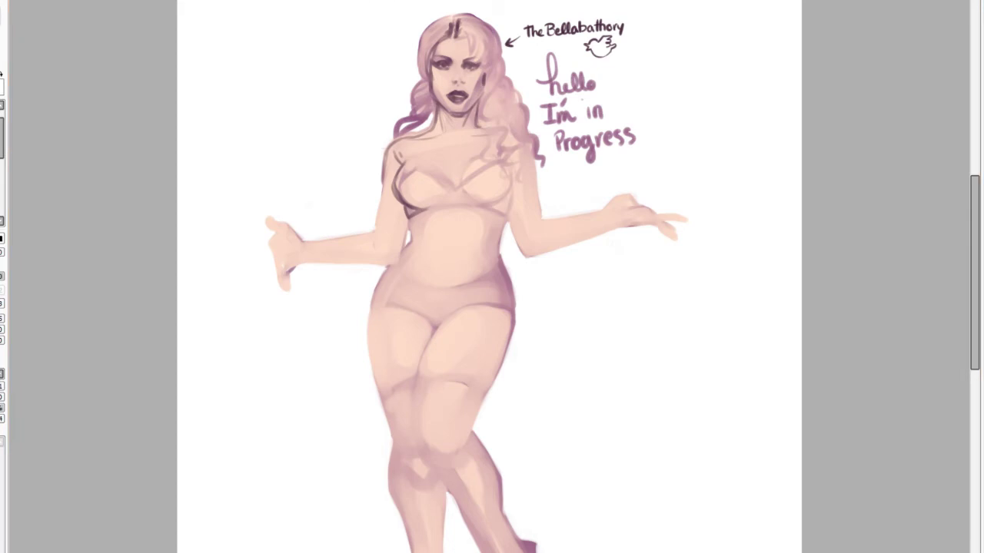
Step: Lasso the head and stretch it slightly taller with a free transform
key("Page_Up")
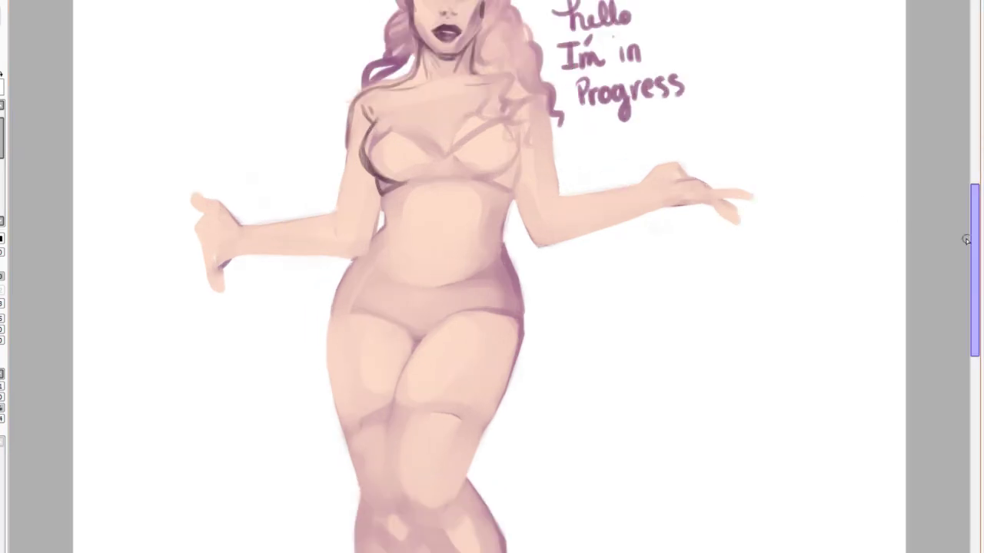
left_click_drag(975, 246, 978, 207)
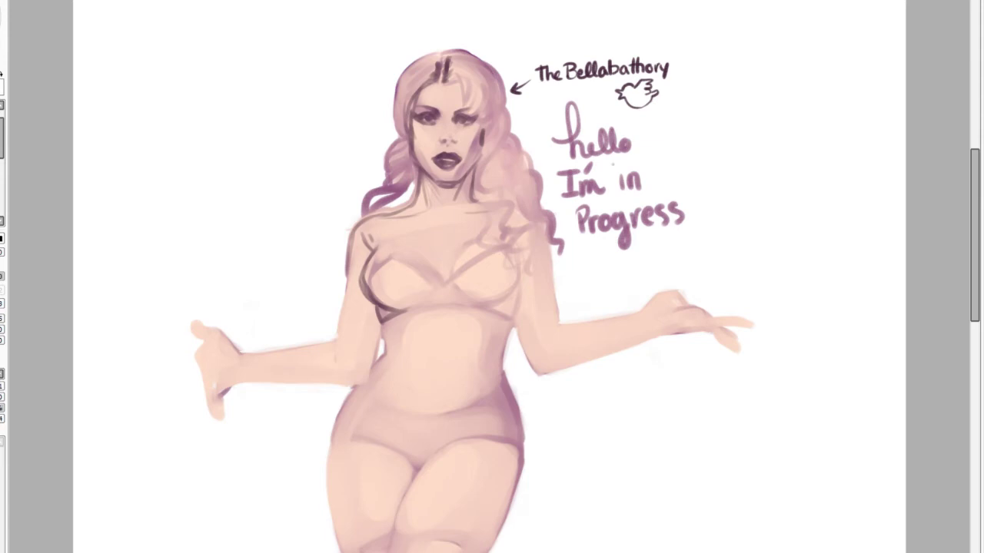
mouse_move(426, 41)
left_mouse_down()
mouse_move(378, 147)
mouse_move(436, 199)
mouse_move(521, 156)
mouse_move(464, 13)
left_mouse_up()
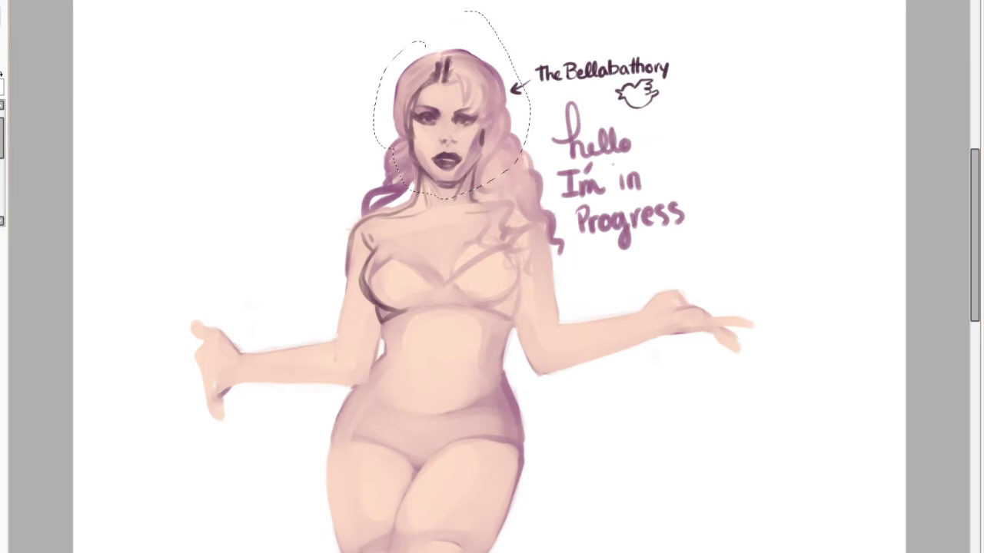
key("ctrl+t")
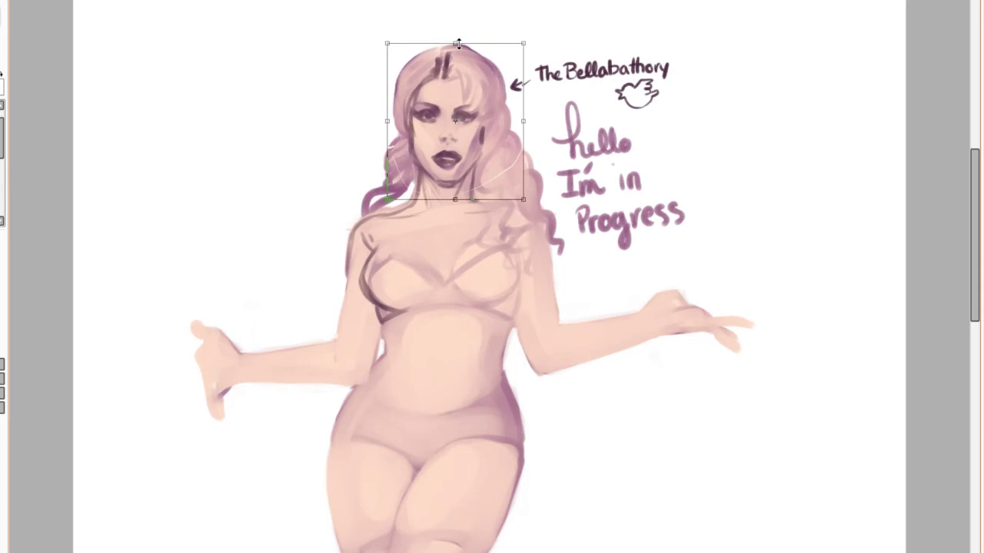
left_click_drag(458, 43, 458, 39)
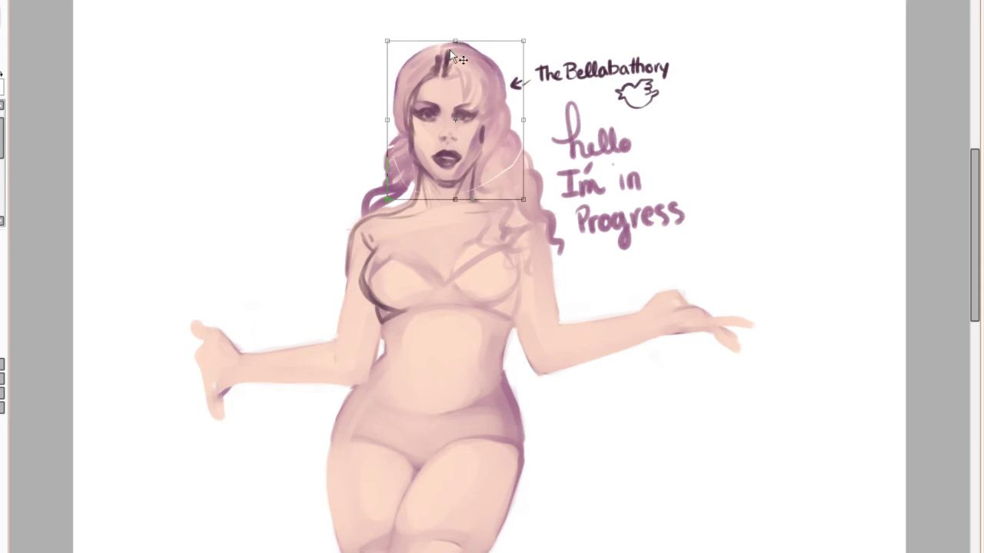
key("Return")
key("ctrl+d")
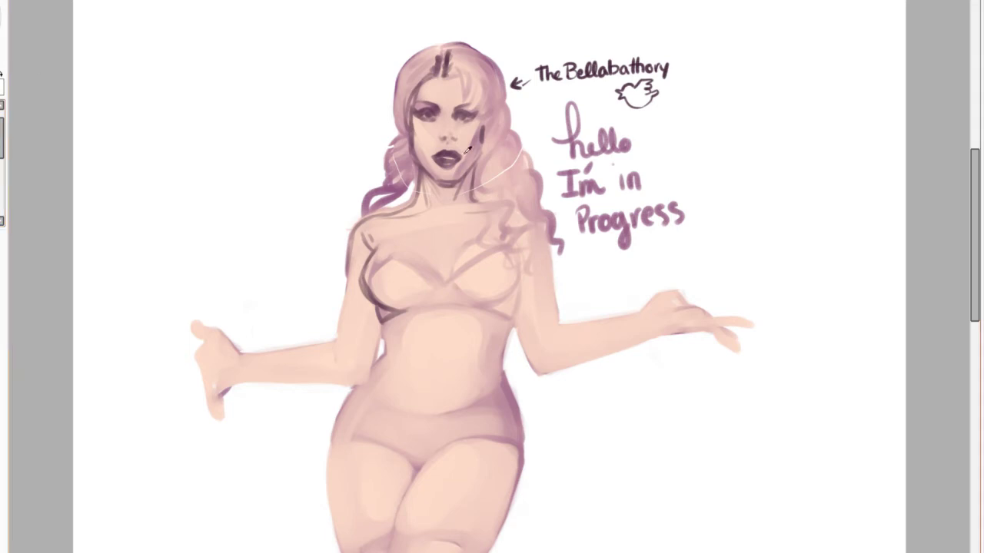
Step: Paint over the white seams around the head, and reshape the curl above the figure's right shoulder into a smooth mauve mass
key("b")
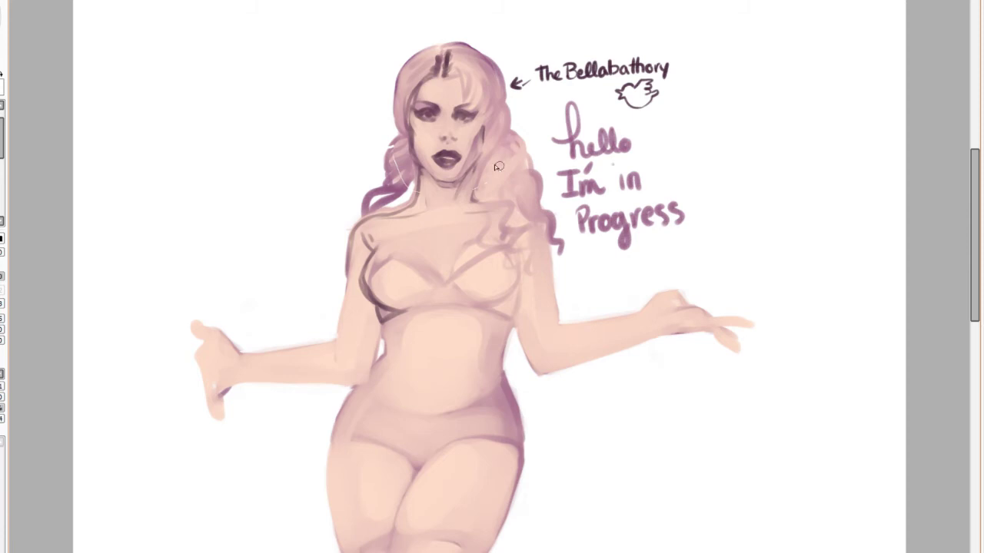
mouse_move(406, 184)
left_mouse_down()
mouse_move(395, 166)
mouse_move(401, 149)
left_mouse_up()
left_click_drag(390, 187, 372, 210)
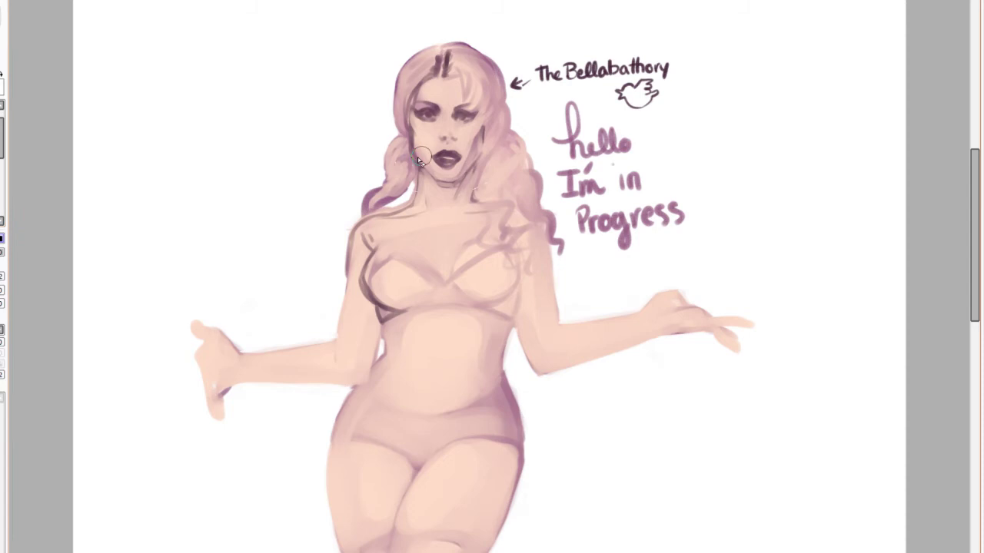
mouse_move(416, 171)
left_mouse_down()
mouse_move(408, 203)
mouse_move(364, 219)
left_mouse_up()
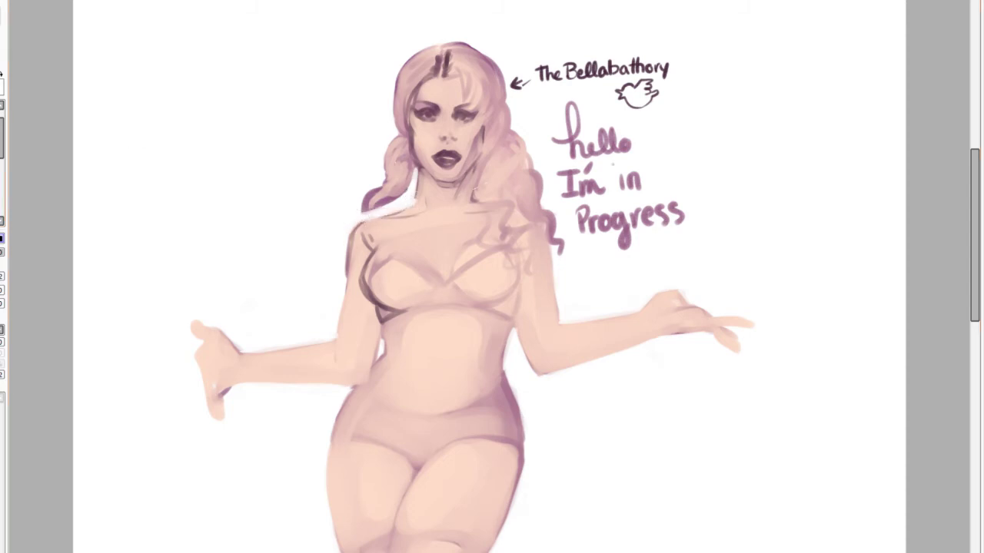
key("alt")
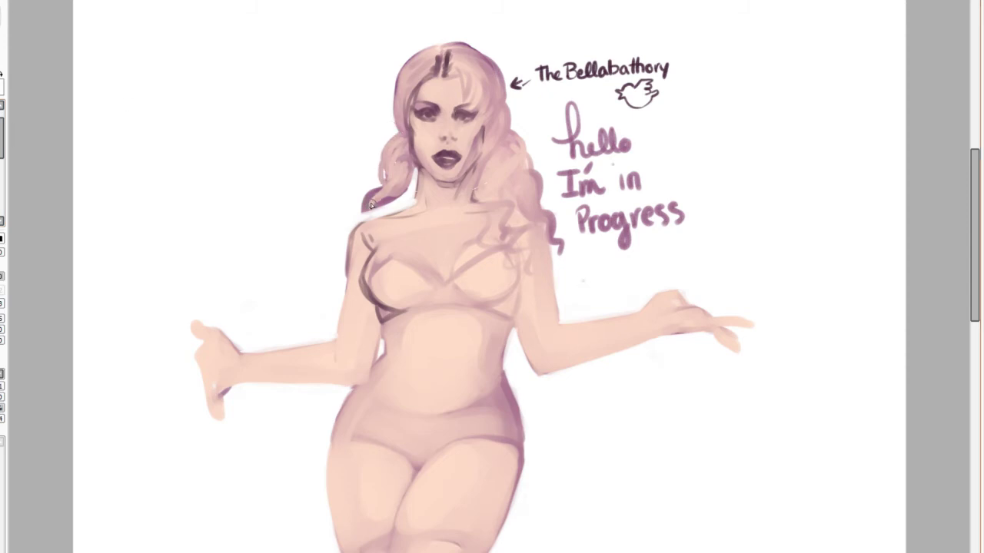
left_click_drag(404, 167, 371, 217)
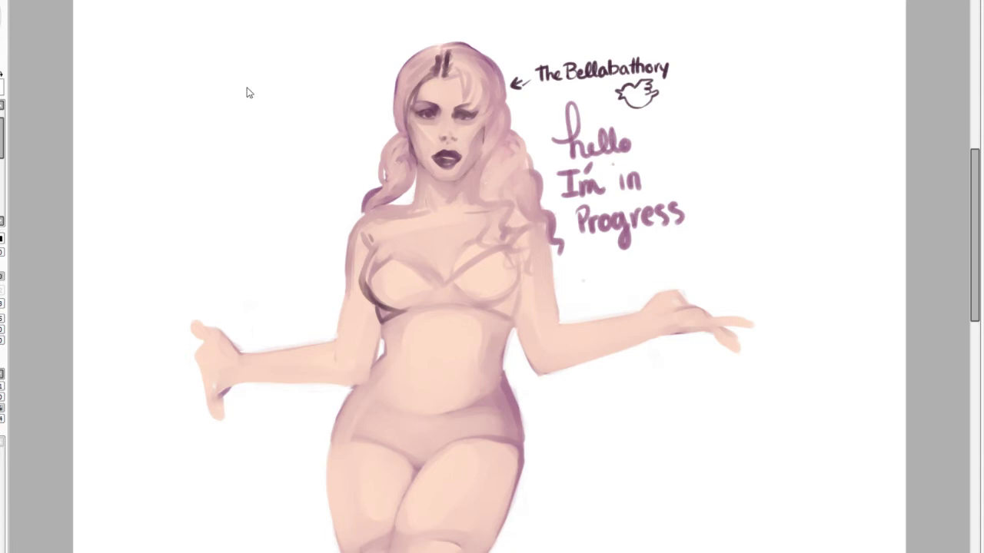
Step: Blend the shading on the face and neck, and soften the dark contour around the figure's right bust
key("ctrl+plus")
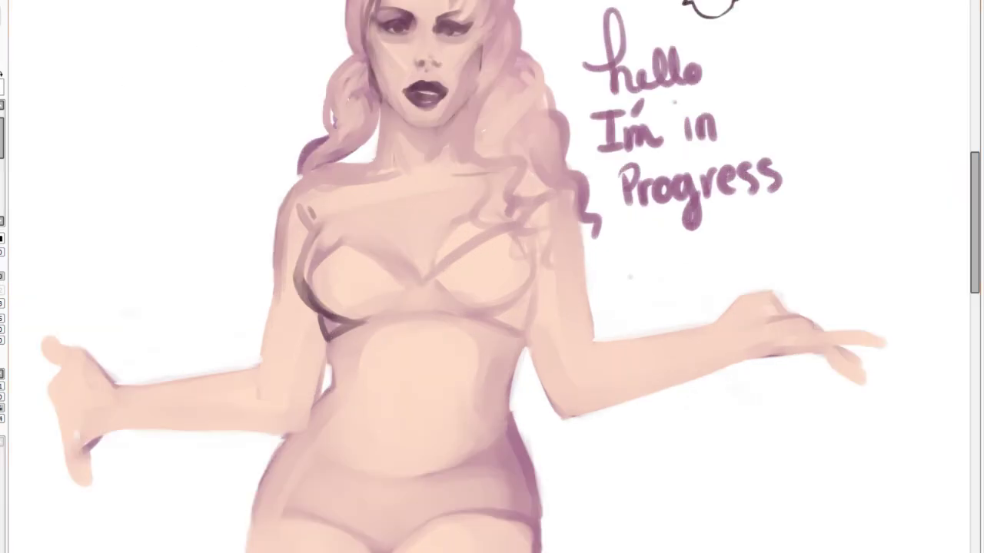
left_click(1, 154)
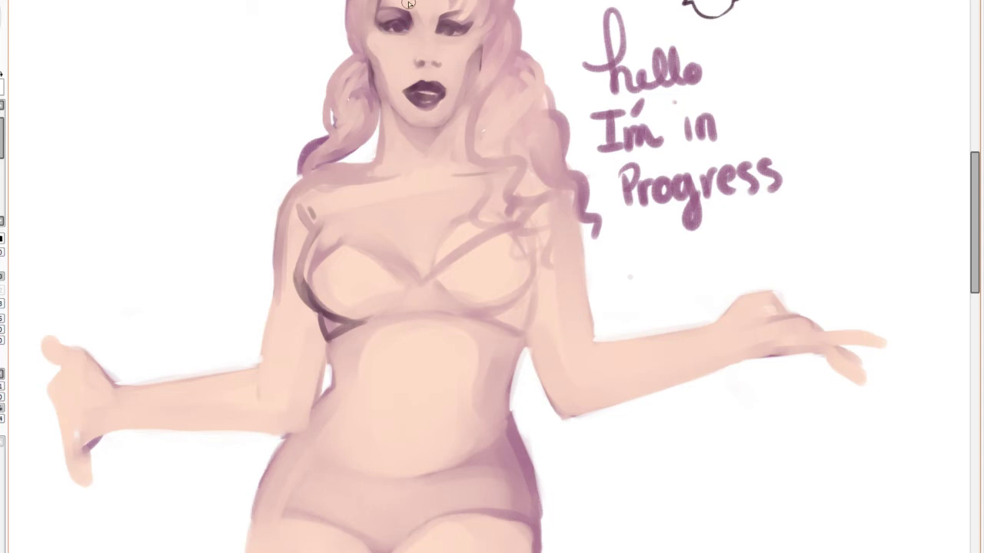
key("Page_Down")
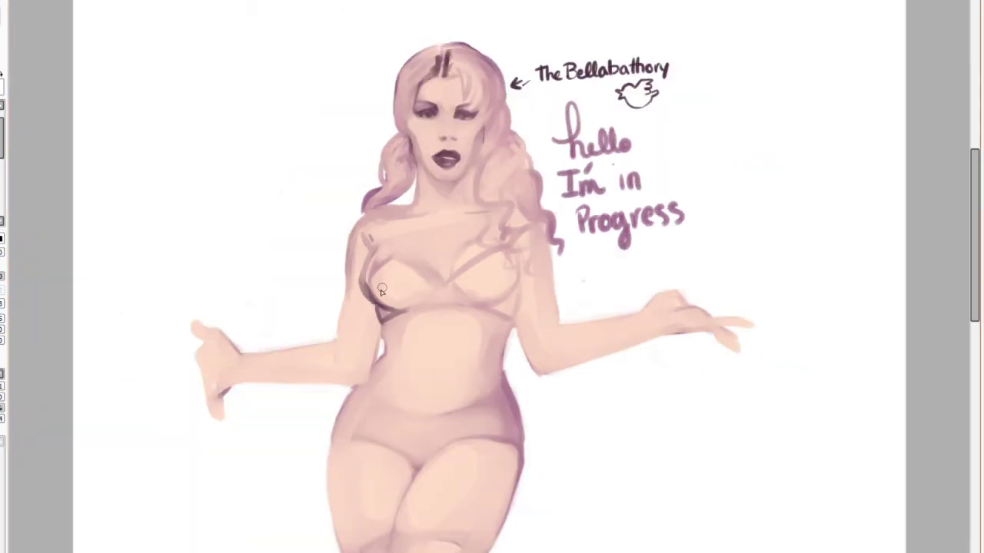
mouse_move(364, 279)
left_mouse_down()
mouse_move(400, 309)
mouse_move(404, 256)
mouse_move(368, 279)
mouse_move(377, 271)
left_mouse_up()
Step: Paint a dark plum contour down the hairline and around the figure's right curl, undoing the extra strokes inside it
mouse_move(416, 96)
left_mouse_down()
mouse_move(380, 146)
mouse_move(385, 165)
left_mouse_up()
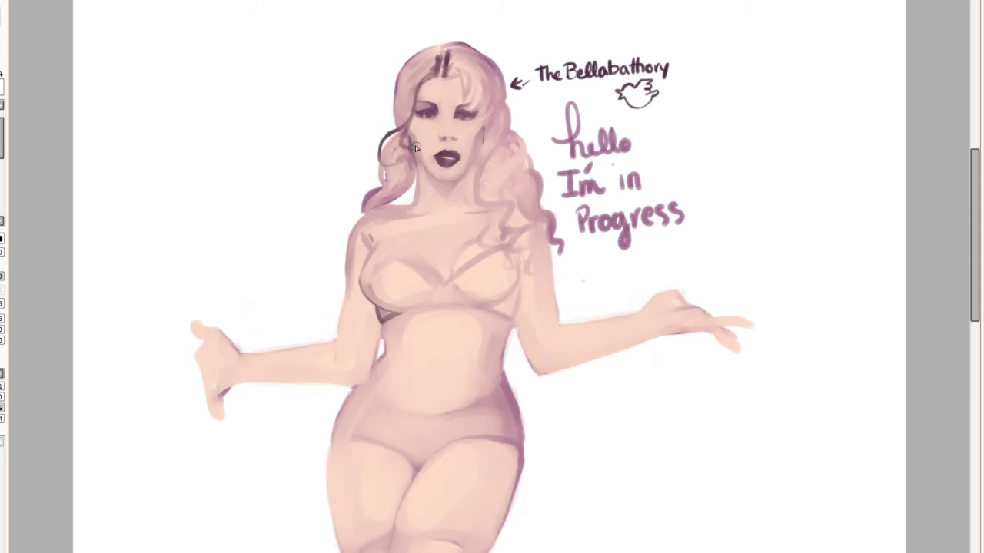
mouse_move(405, 125)
left_mouse_down()
mouse_move(381, 160)
mouse_move(409, 141)
left_mouse_up()
key("ctrl+z")
key("ctrl+z")
key("ctrl+z")
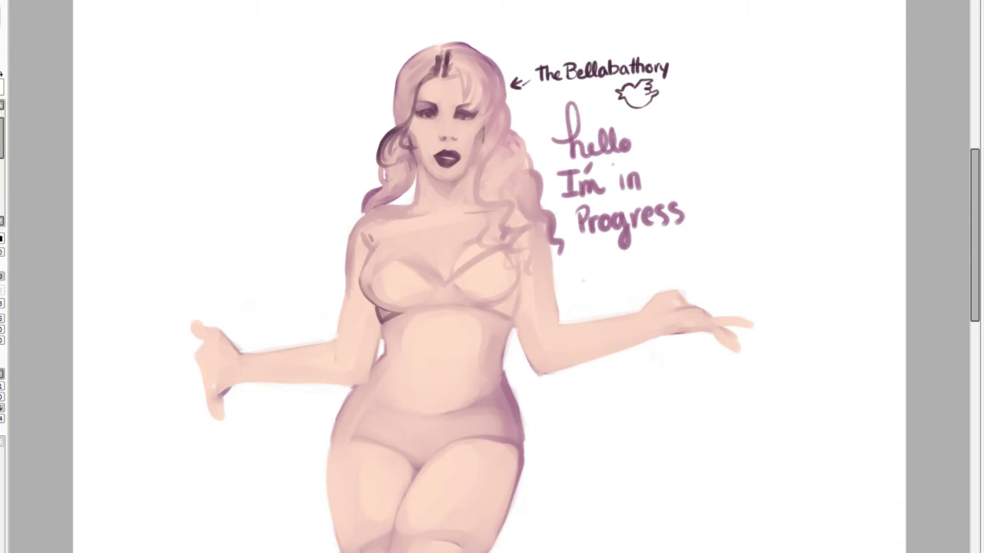
key("ctrl+z")
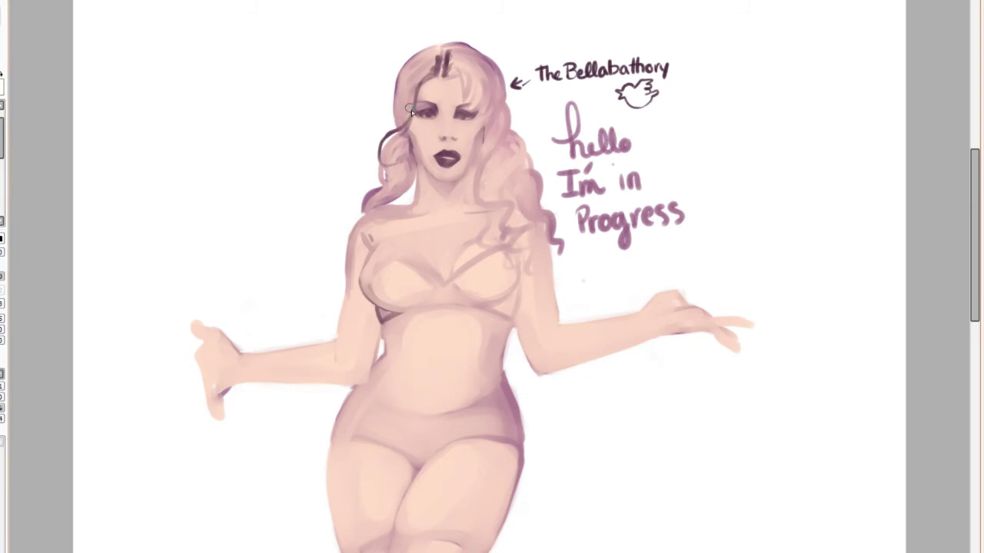
mouse_move(397, 131)
left_mouse_down()
mouse_move(385, 159)
mouse_move(406, 117)
left_mouse_up()
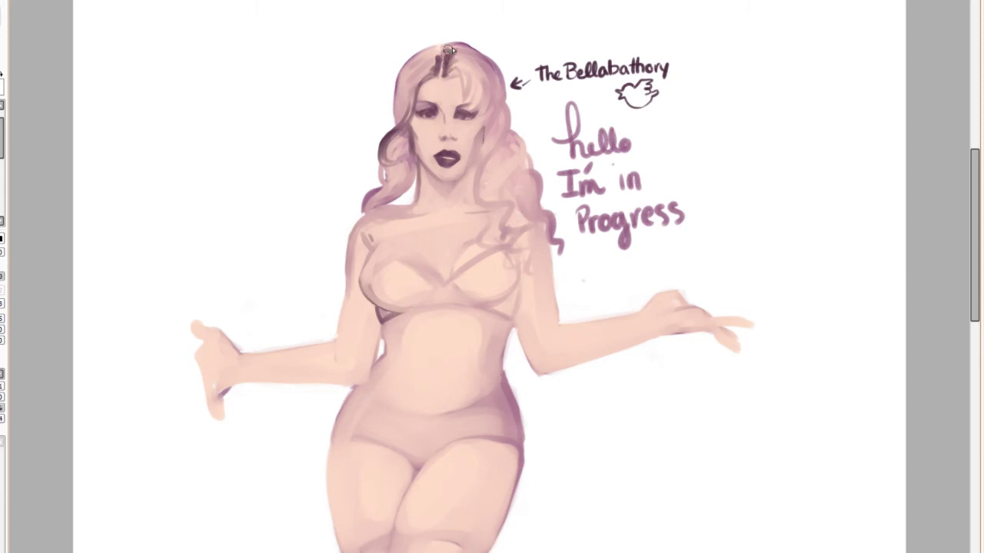
Step: Paint dark plum roots over the crown and down the figure's left side of the hair, and add strands to the bangs
mouse_move(452, 47)
left_mouse_down()
mouse_move(483, 49)
mouse_move(469, 49)
mouse_move(498, 83)
left_mouse_up()
left_click_drag(471, 48, 509, 90)
mouse_move(475, 49)
left_mouse_down()
mouse_move(504, 85)
mouse_move(507, 148)
left_mouse_up()
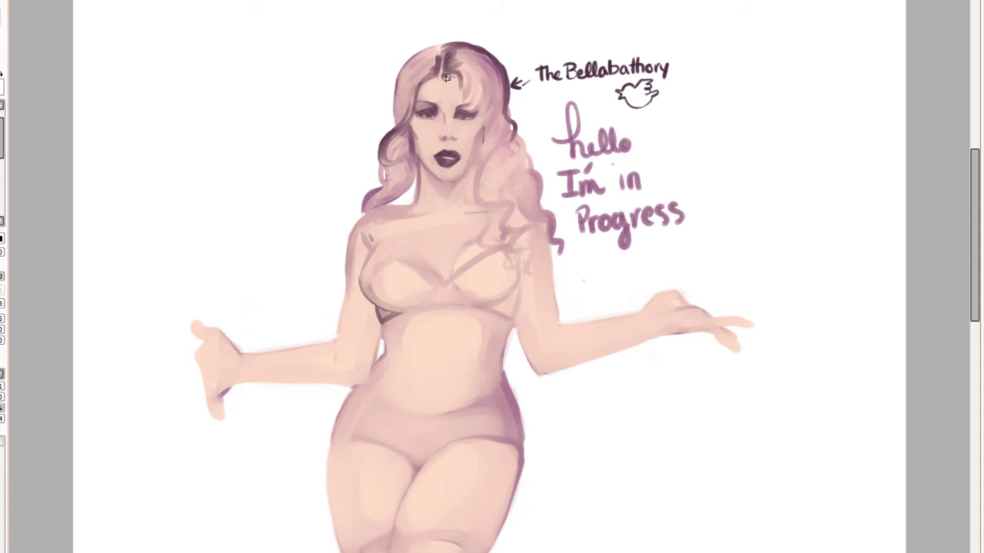
left_click_drag(446, 78, 461, 86)
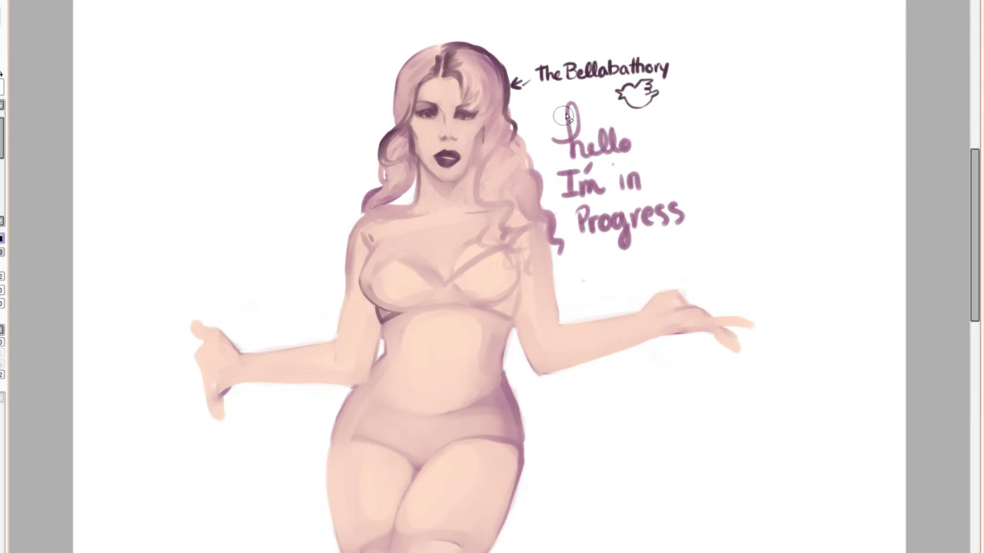
Step: Erase the "The Bellabathory" note with its bird and arrow
mouse_move(542, 62)
left_mouse_down()
mouse_move(674, 66)
mouse_move(615, 79)
mouse_move(648, 97)
mouse_move(666, 84)
left_mouse_up()
mouse_move(547, 61)
left_mouse_down()
mouse_move(520, 80)
mouse_move(508, 119)
mouse_move(506, 83)
mouse_move(501, 129)
mouse_move(477, 90)
mouse_move(472, 104)
mouse_move(488, 93)
left_mouse_up()
left_click(3, 123)
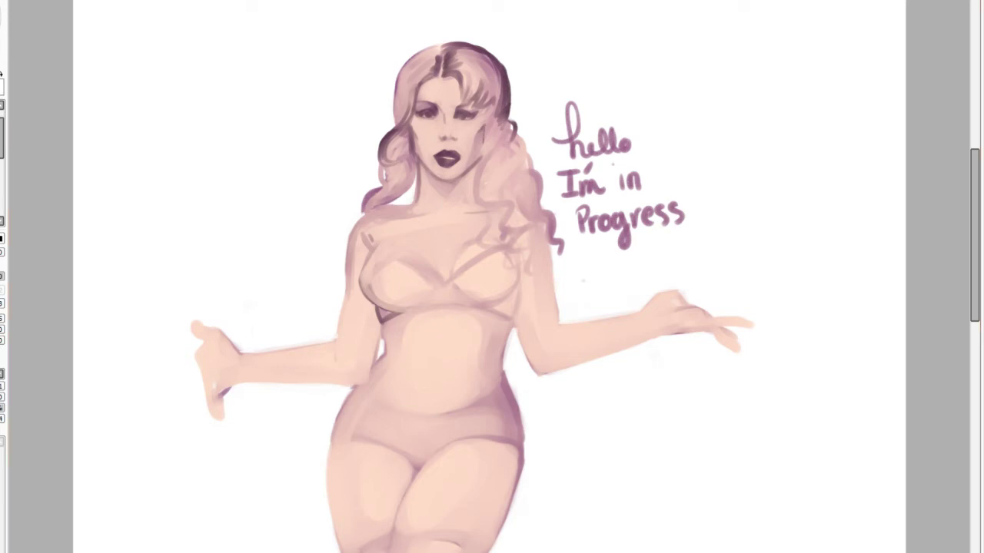
mouse_move(436, 110)
left_mouse_down()
mouse_move(417, 117)
mouse_move(453, 129)
mouse_move(481, 102)
mouse_move(443, 115)
mouse_move(432, 100)
mouse_move(415, 117)
mouse_move(458, 131)
mouse_move(466, 102)
mouse_move(475, 129)
left_mouse_up()
key("ctrl+d")
left_click(278, 186)
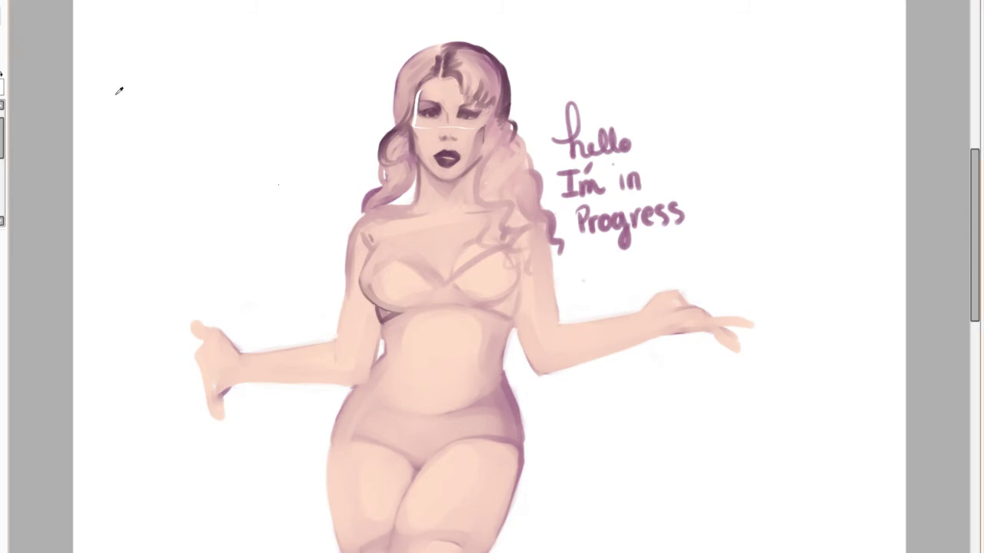
key("b")
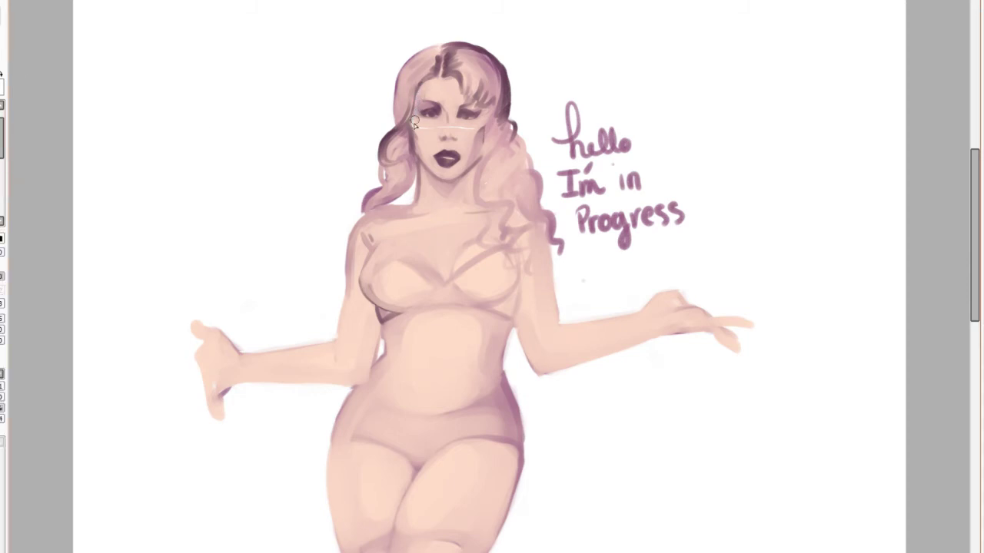
left_click_drag(440, 124, 462, 127)
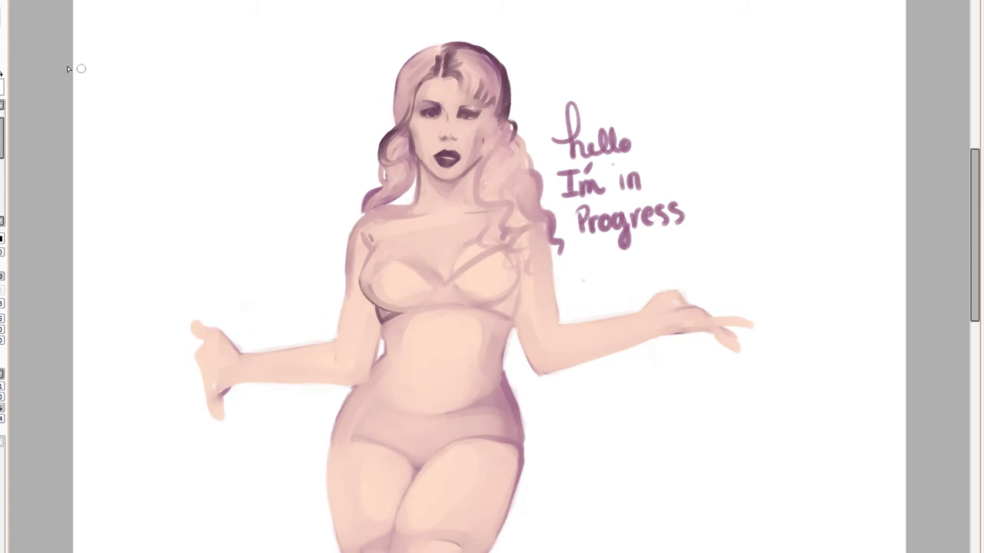
Step: Sample the dark root colour and paint wavy dark strands beside the figure's left cheek and down the neck
key("alt")
left_click(506, 95, "alt")
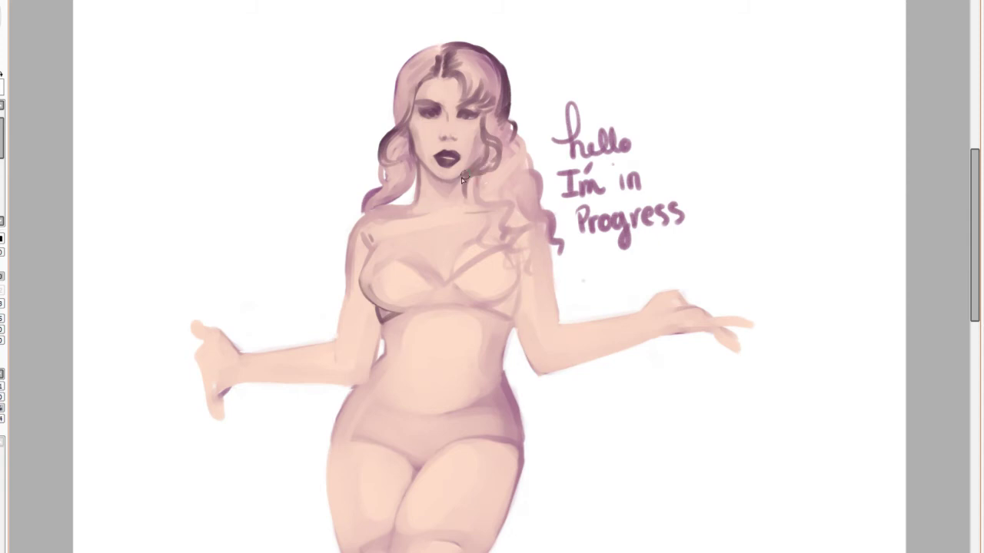
left_click_drag(464, 176, 471, 215)
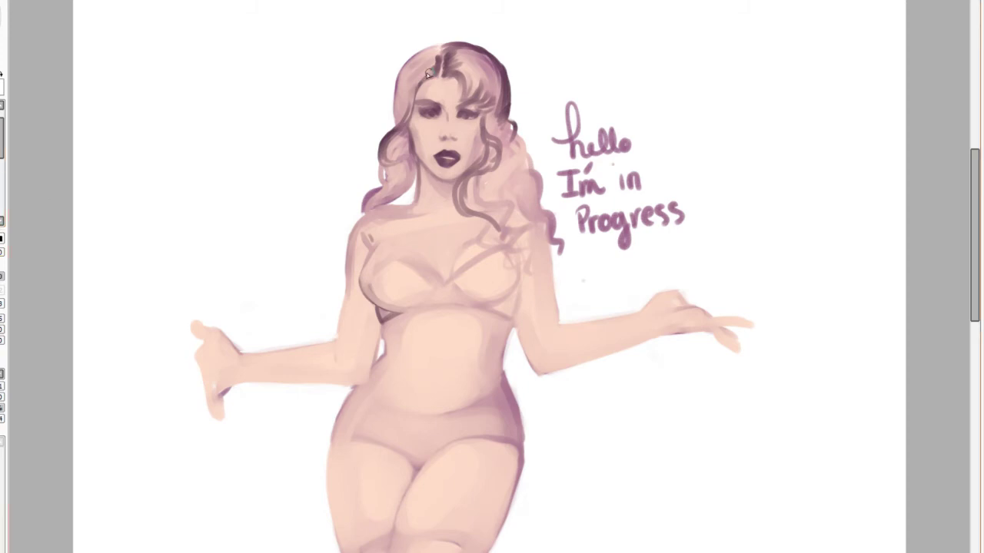
Step: Paint pale blonde over the figure's right side of the hair, the bangs and the curl beside the neck
mouse_move(415, 75)
left_mouse_down()
mouse_move(406, 121)
mouse_move(411, 71)
mouse_move(399, 98)
mouse_move(419, 68)
mouse_move(408, 81)
left_mouse_up()
mouse_move(422, 80)
left_mouse_down()
mouse_move(415, 68)
mouse_move(409, 89)
mouse_move(406, 71)
mouse_move(419, 56)
mouse_move(411, 109)
mouse_move(382, 147)
mouse_move(400, 143)
left_mouse_up()
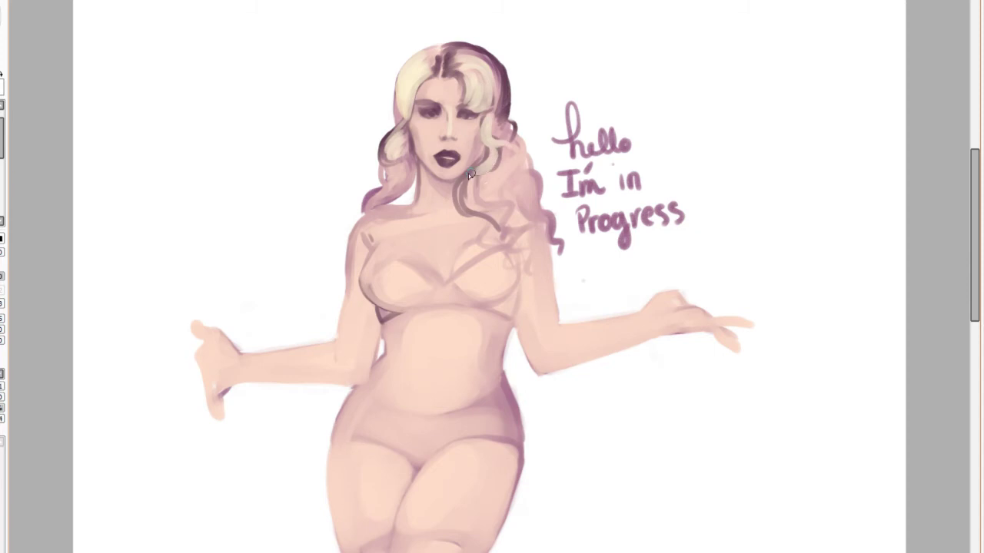
left_click_drag(470, 178, 461, 210)
left_click_drag(431, 160, 451, 169)
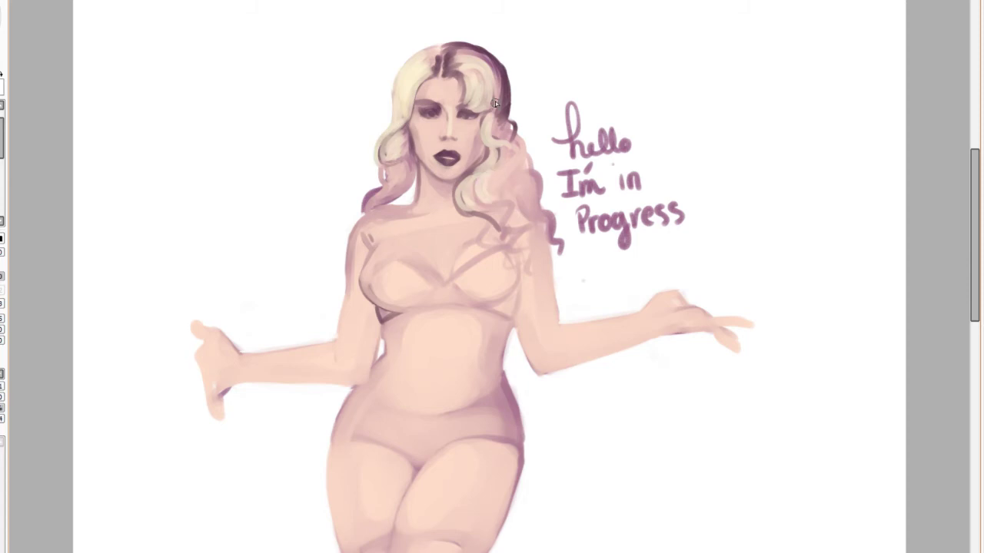
Step: Fill the long curls on both sides with pale blonde strokes, and build out the hair's volume around the crown
left_click_drag(503, 113, 506, 132)
mouse_move(505, 92)
left_mouse_down()
mouse_move(505, 138)
mouse_move(517, 150)
mouse_move(493, 176)
left_mouse_up()
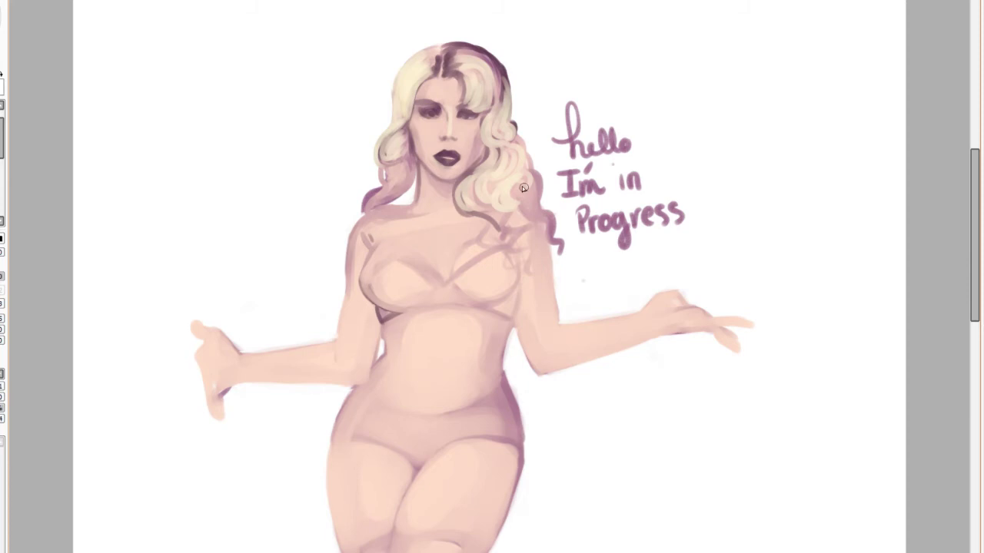
mouse_move(528, 185)
left_mouse_down()
mouse_move(495, 235)
mouse_move(555, 231)
left_mouse_up()
mouse_move(399, 157)
left_mouse_down()
mouse_move(372, 201)
mouse_move(375, 224)
mouse_move(367, 206)
mouse_move(395, 186)
left_mouse_up()
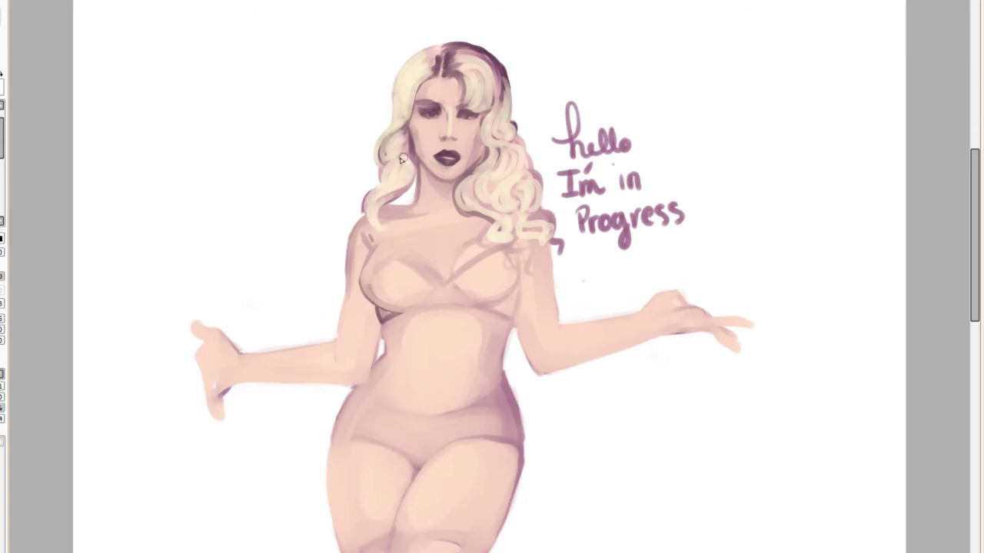
mouse_move(432, 67)
left_mouse_down()
mouse_move(435, 48)
mouse_move(415, 61)
mouse_move(402, 102)
mouse_move(414, 58)
mouse_move(395, 141)
left_mouse_up()
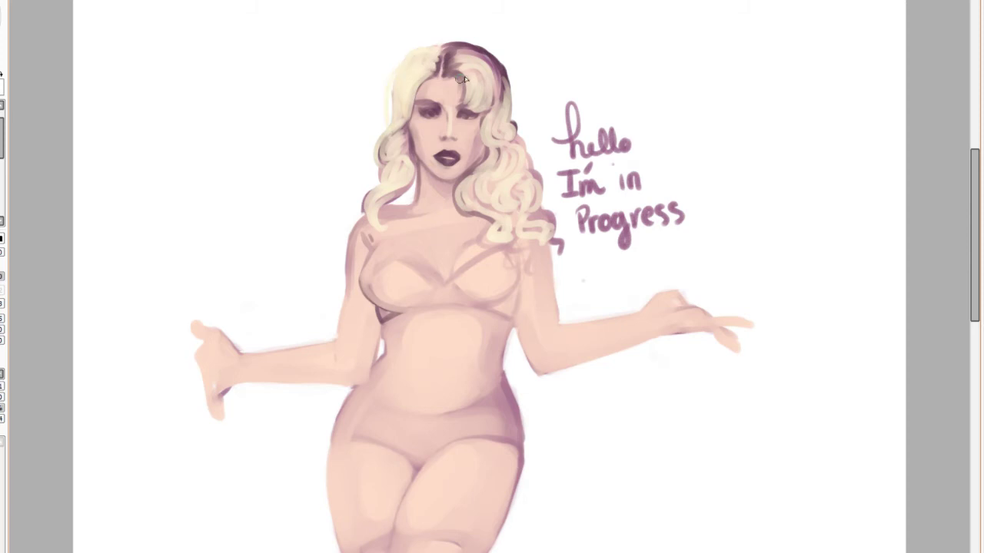
mouse_move(470, 55)
left_mouse_down()
mouse_move(451, 51)
mouse_move(494, 85)
mouse_move(478, 51)
mouse_move(507, 95)
mouse_move(501, 66)
mouse_move(509, 123)
mouse_move(517, 102)
left_mouse_up()
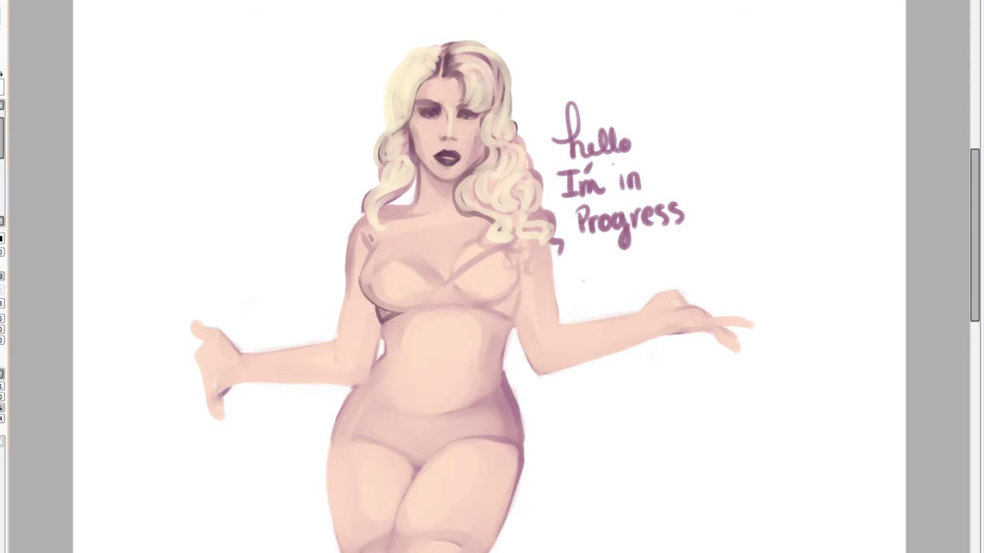
Step: Paint dark winged eyeliner on the figure's right eye and define both eyebrows with dark plum strokes
key("ctrl+minus")
key("ctrl+minus")
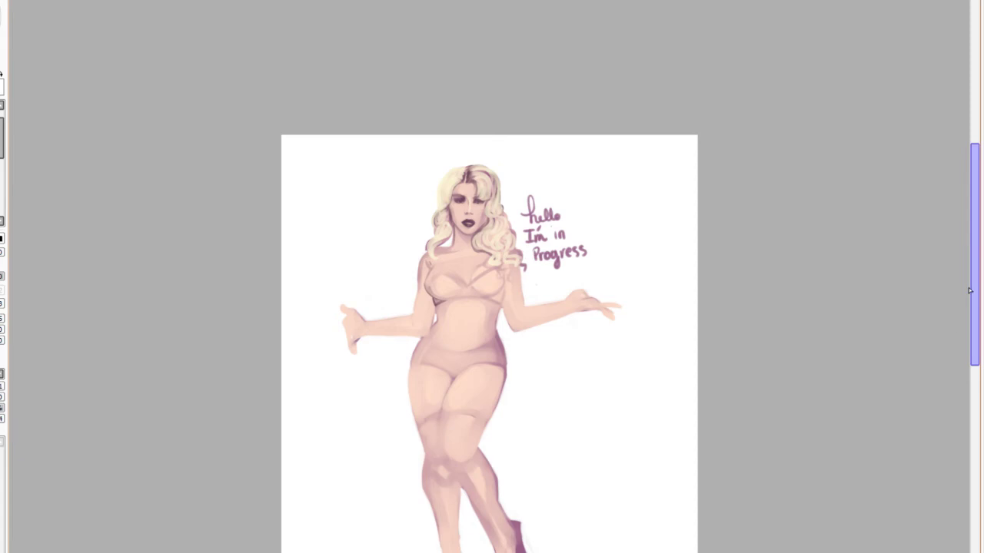
left_click_drag(974, 287, 975, 315)
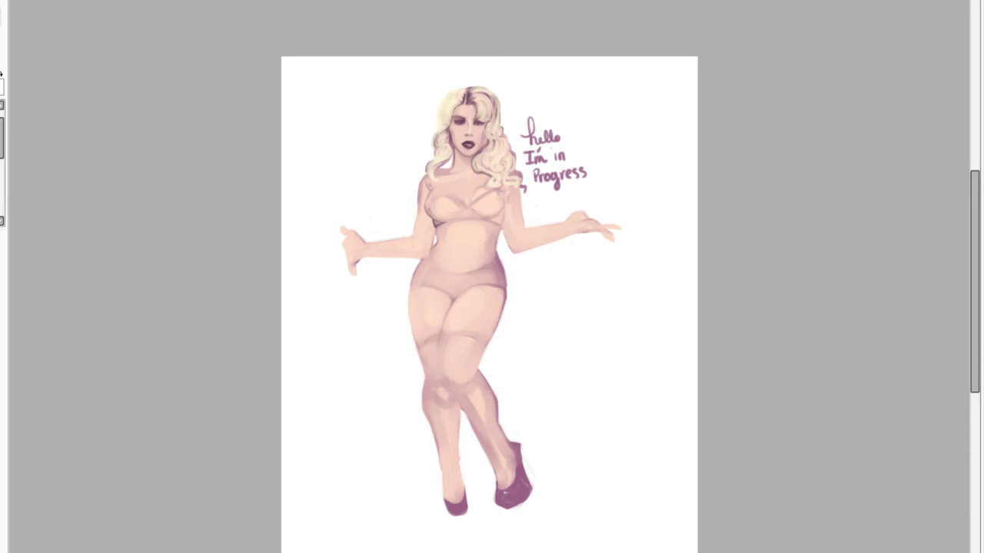
key("plus")
left_click_drag(973, 281, 978, 240)
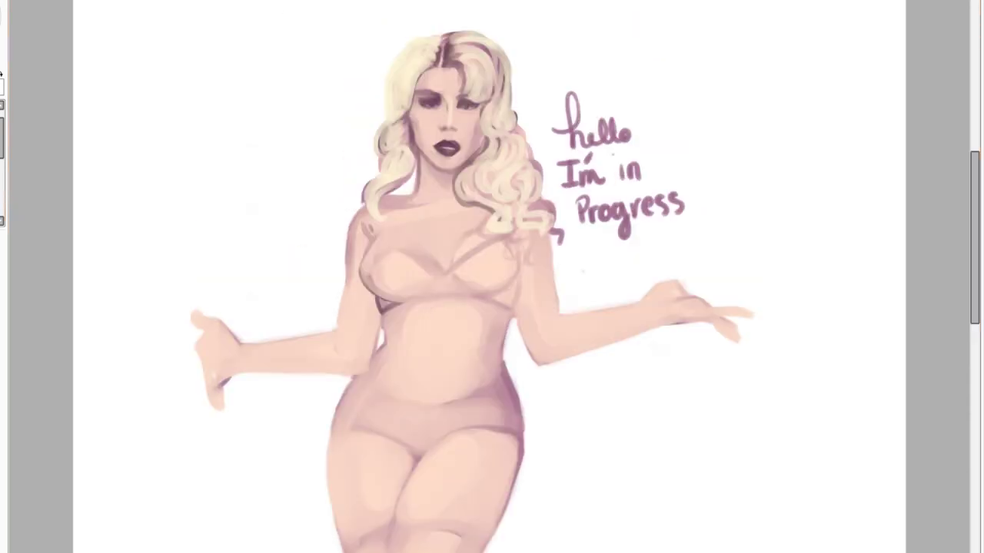
key("plus")
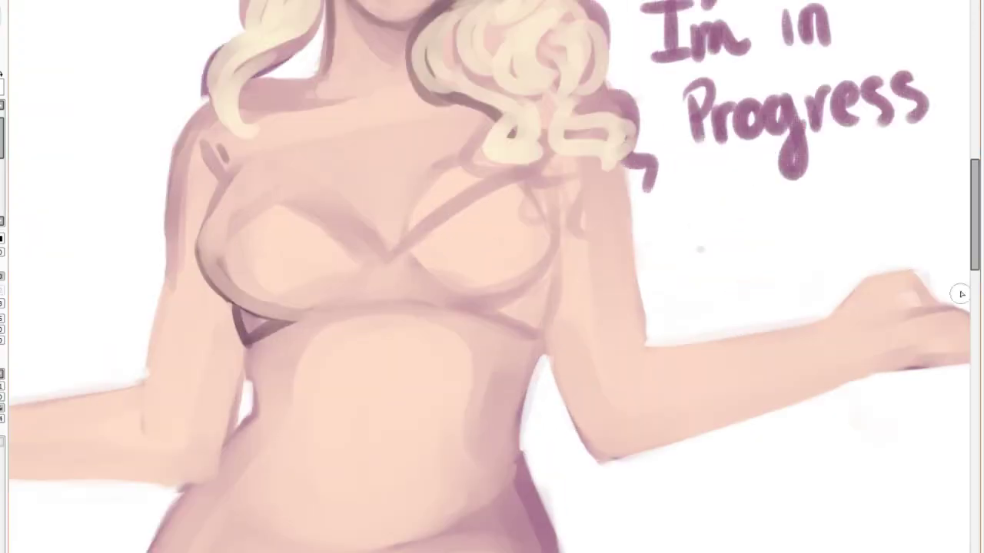
left_click_drag(974, 261, 974, 212)
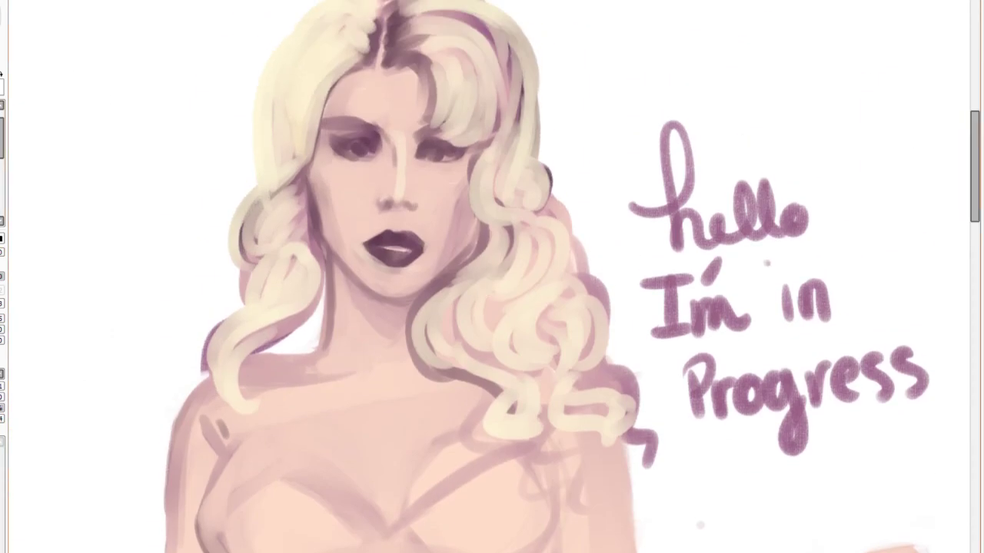
key("plus")
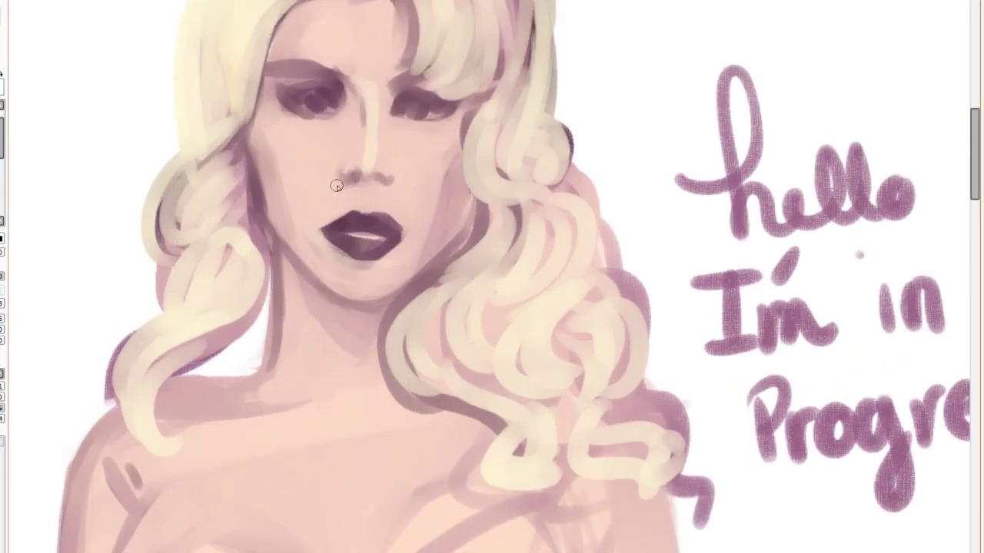
mouse_move(333, 95)
left_mouse_down()
mouse_move(342, 104)
mouse_move(315, 88)
mouse_move(278, 97)
mouse_move(281, 105)
mouse_move(272, 93)
mouse_move(338, 87)
mouse_move(341, 74)
mouse_move(266, 65)
left_mouse_up()
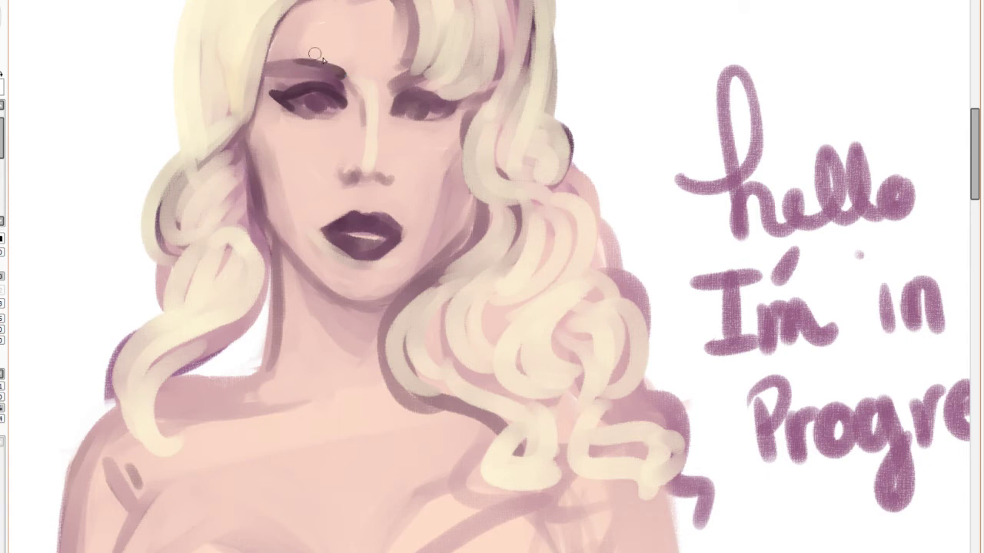
mouse_move(346, 69)
left_mouse_down()
mouse_move(348, 80)
mouse_move(293, 57)
mouse_move(274, 63)
left_mouse_up()
mouse_move(410, 61)
left_mouse_down()
mouse_move(392, 75)
mouse_move(393, 108)
mouse_move(407, 94)
left_mouse_up()
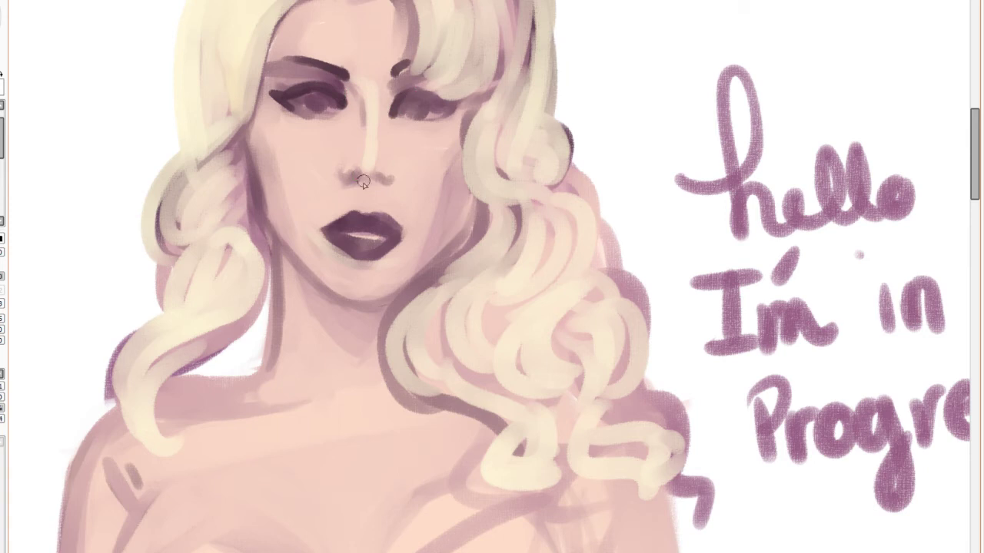
Step: Outline the lips in darker plum, and add short dark strokes in the hair beside the figure's right cheek
mouse_move(351, 215)
left_mouse_down()
mouse_move(329, 225)
mouse_move(349, 210)
mouse_move(377, 212)
left_mouse_up()
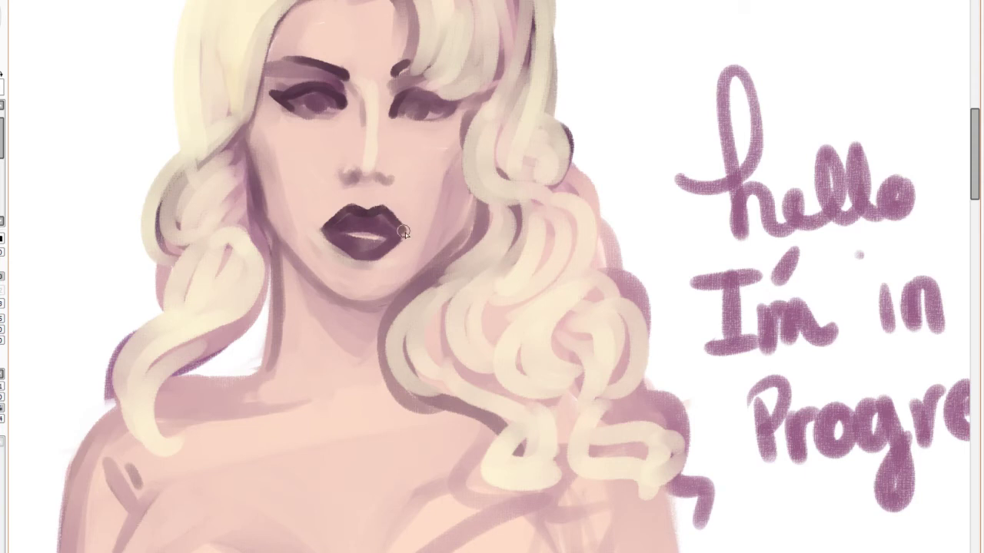
mouse_move(332, 225)
left_mouse_down()
mouse_move(379, 225)
mouse_move(349, 238)
mouse_move(321, 232)
mouse_move(347, 256)
mouse_move(404, 227)
mouse_move(390, 252)
mouse_move(351, 257)
mouse_move(380, 258)
left_mouse_up()
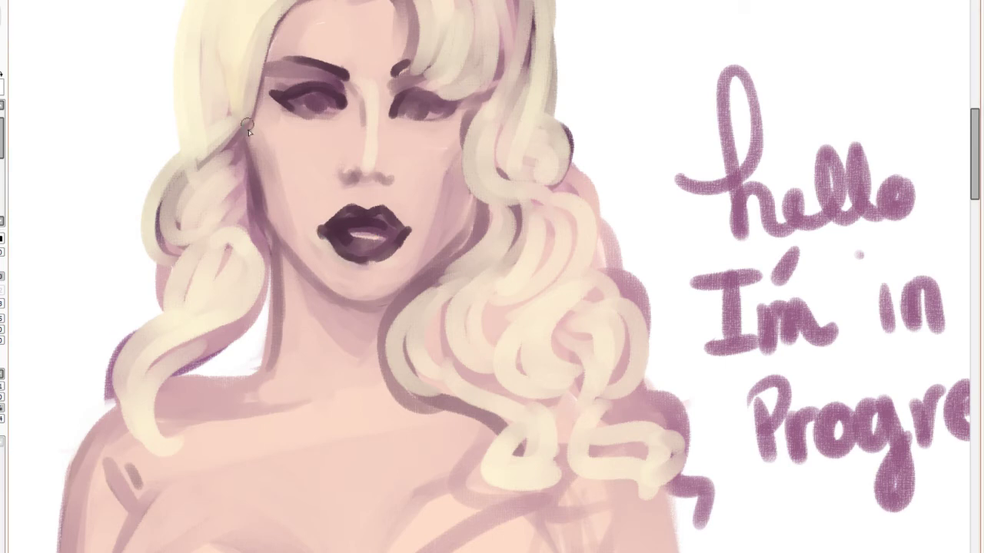
left_click_drag(195, 174, 239, 151)
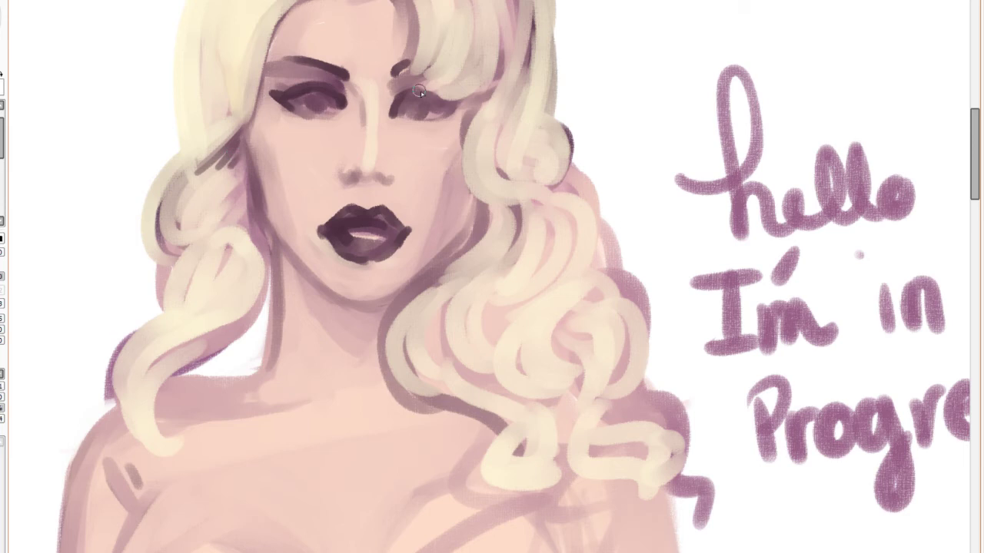
Step: Paint dark pupils in both eyes and darken the lash line of the figure's left eye
left_click_drag(310, 93, 317, 105)
mouse_move(422, 96)
left_mouse_down()
mouse_move(398, 98)
mouse_move(435, 106)
mouse_move(422, 103)
left_mouse_up()
mouse_move(409, 87)
left_mouse_down()
mouse_move(461, 97)
mouse_move(450, 119)
left_mouse_up()
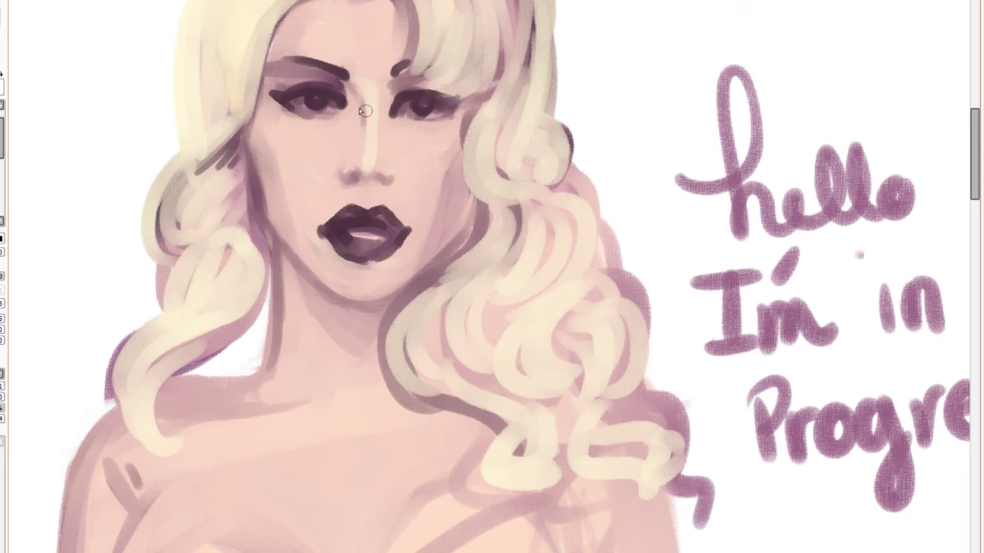
left_click_drag(313, 103, 305, 97)
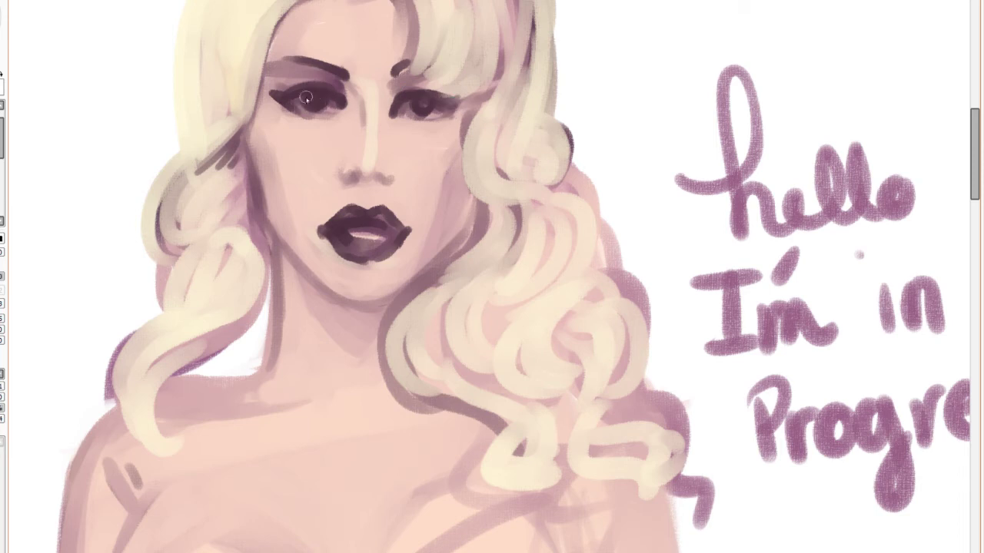